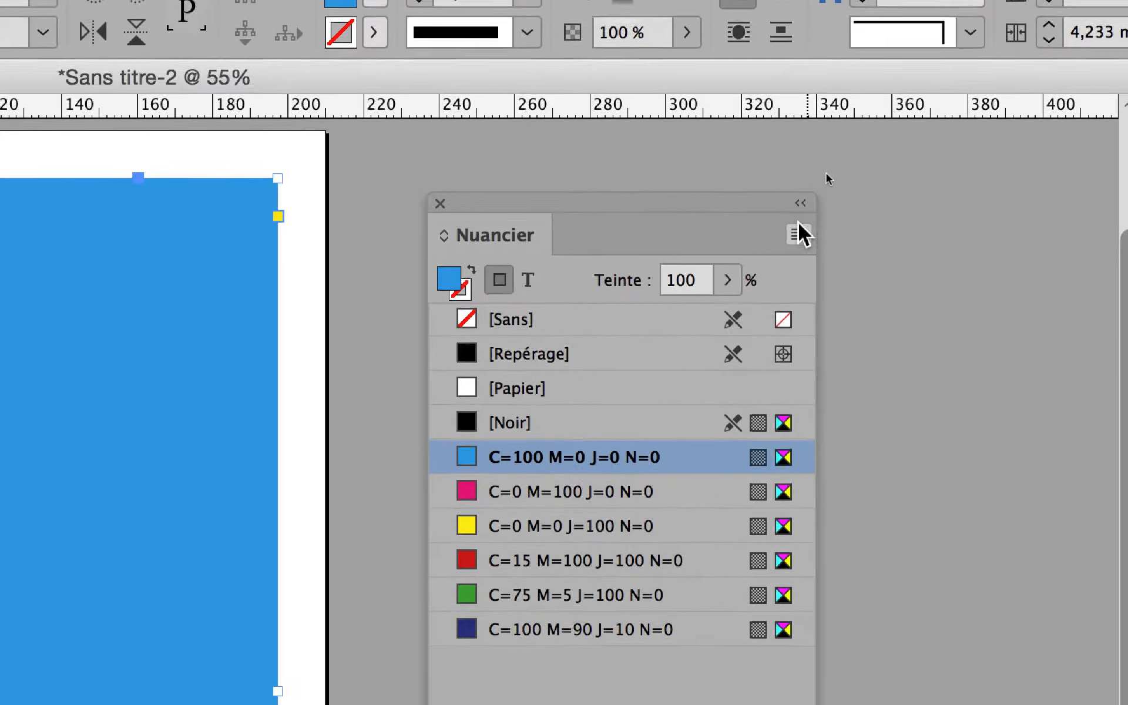
Remove the fill colour from the selected rectangle by applying the [Sans] swatch
left_click(924, 81)
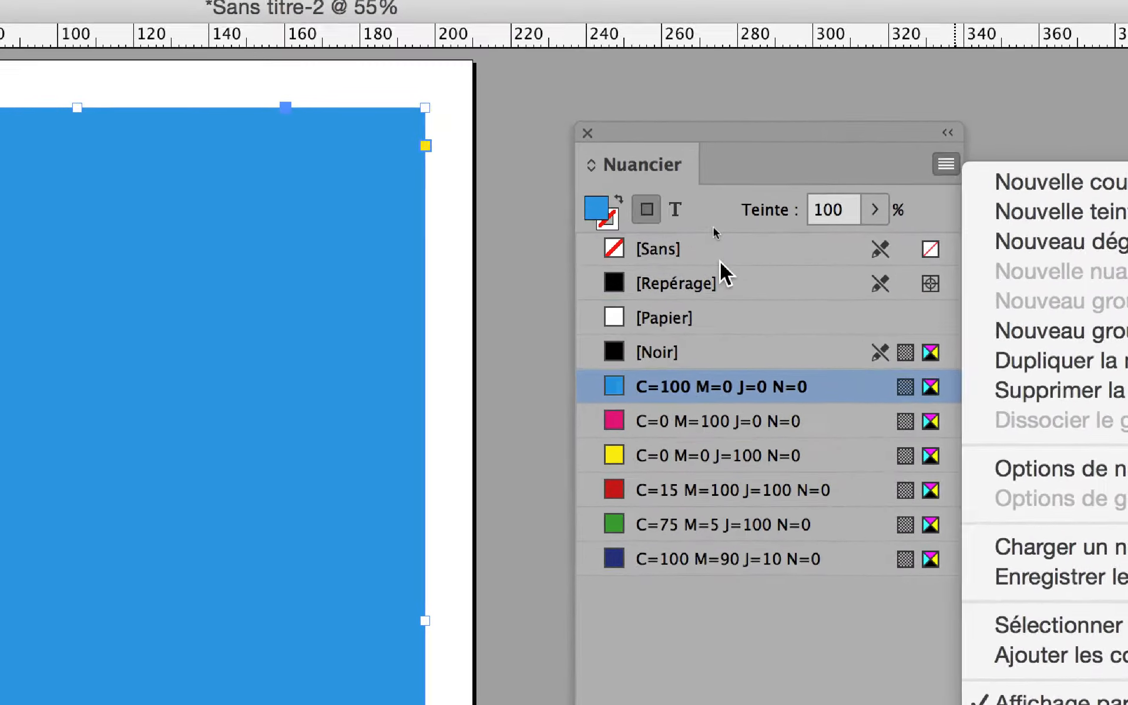
left_click(721, 263)
left_click(721, 261)
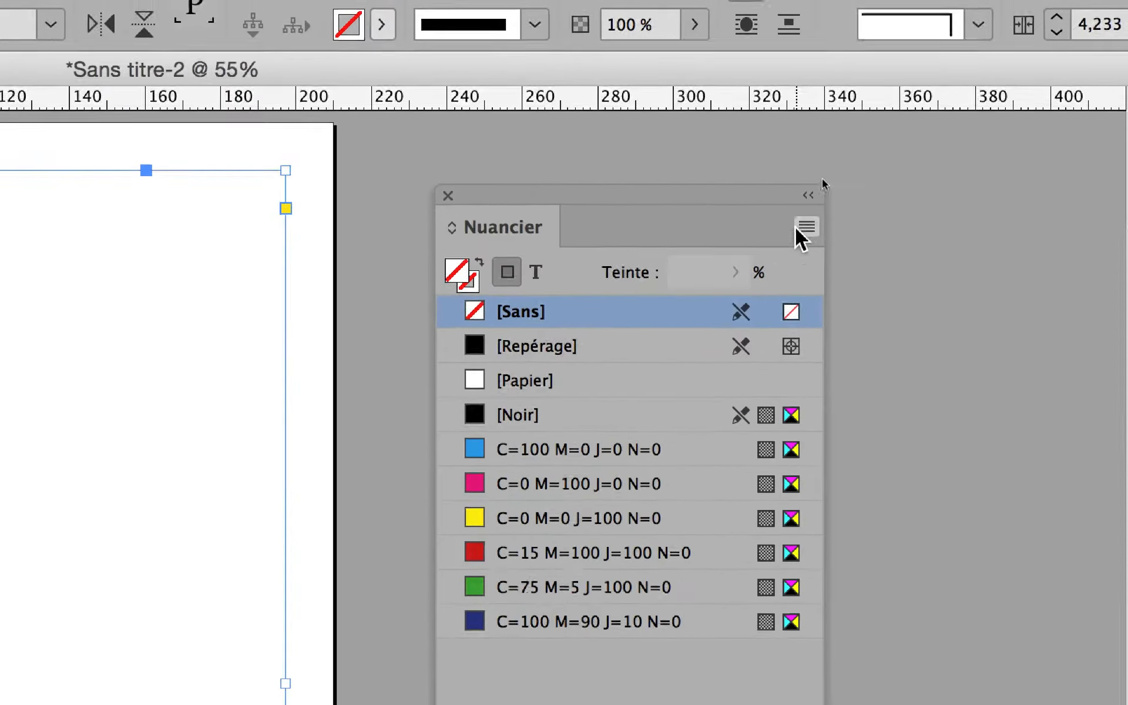
left_click(798, 230)
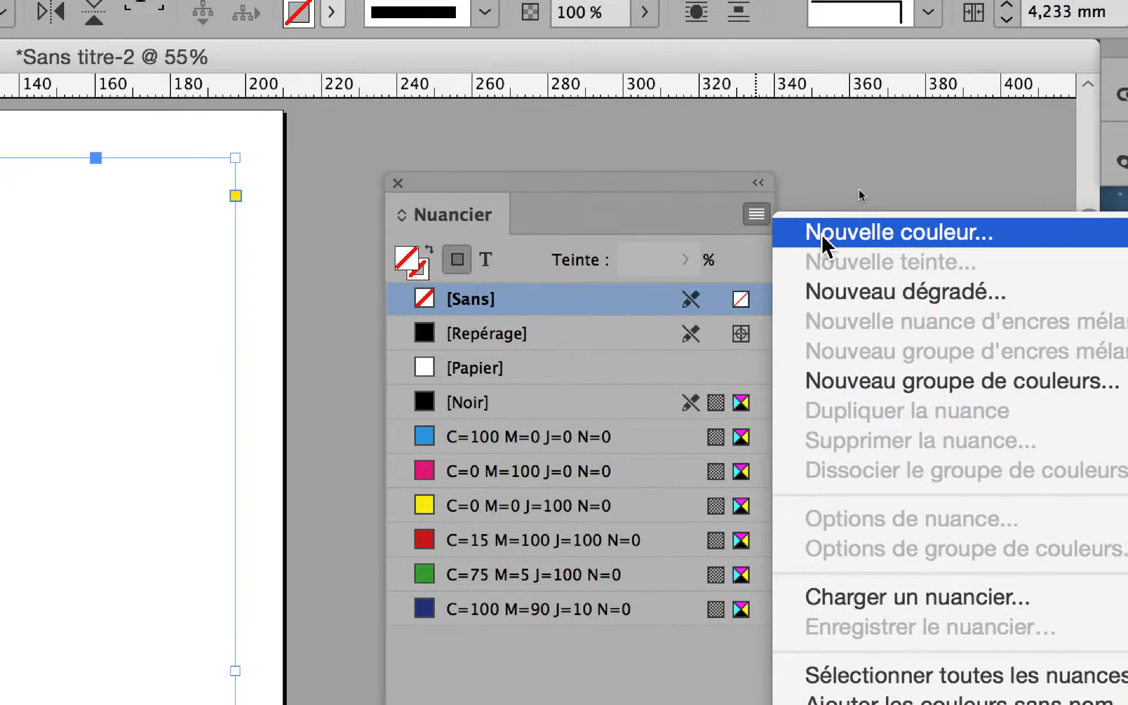
left_click(822, 235)
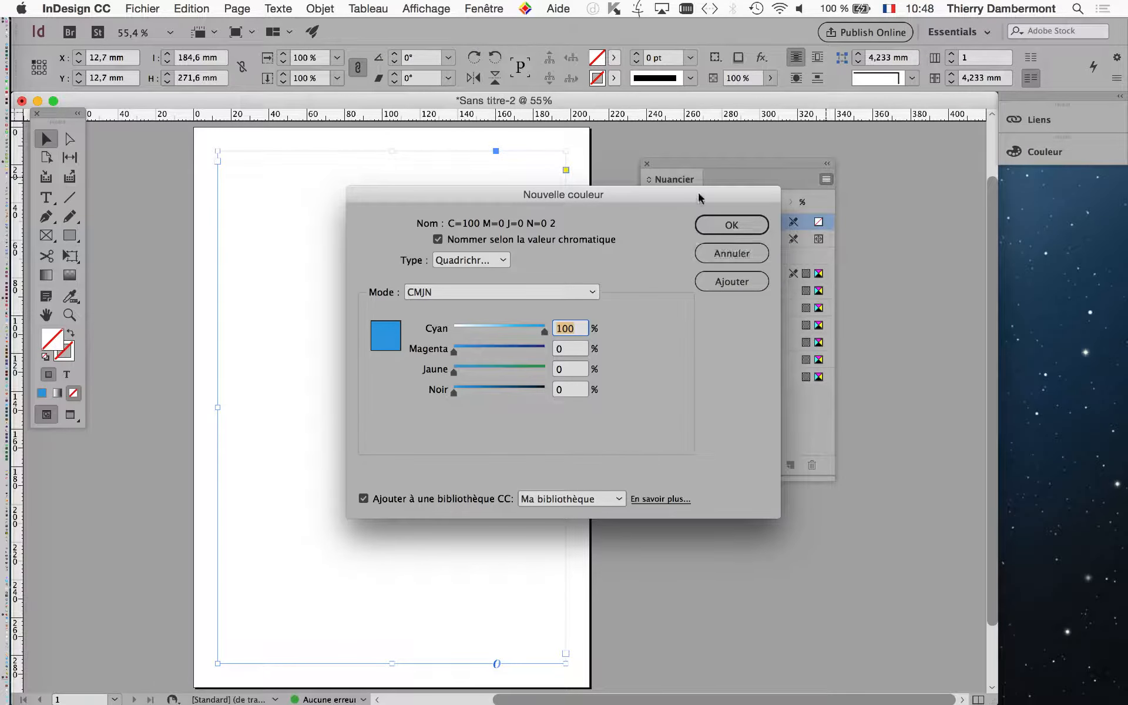
left_click_drag(699, 198, 556, 196)
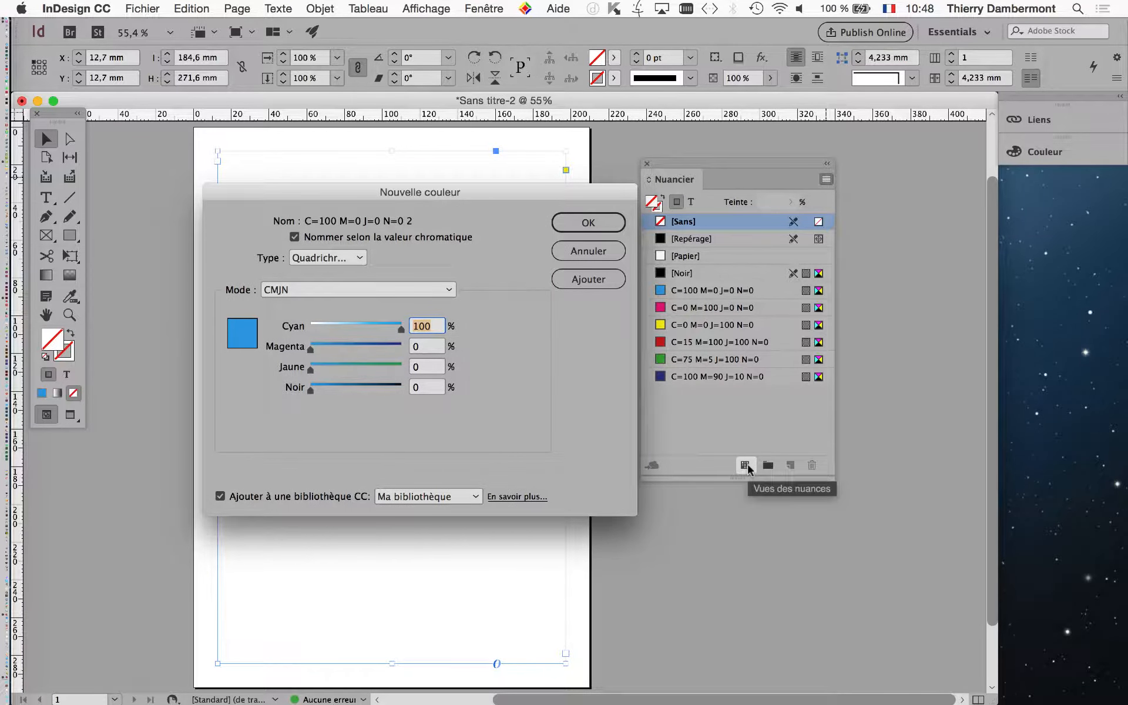
key("Escape")
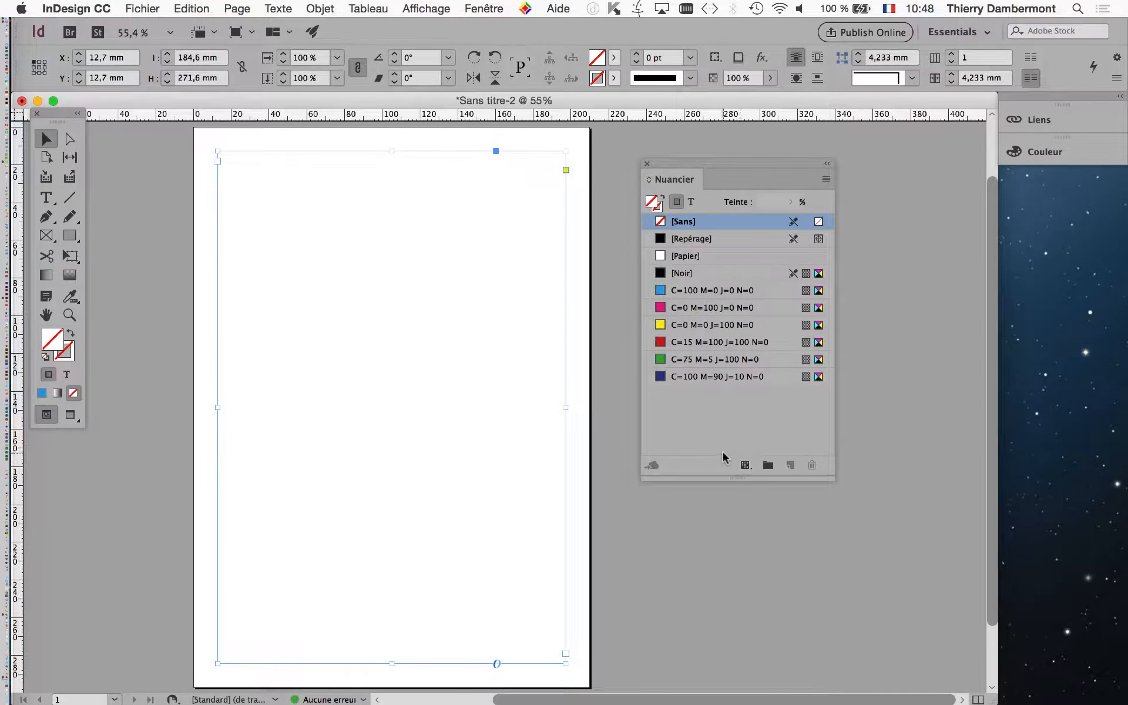
left_click(744, 466)
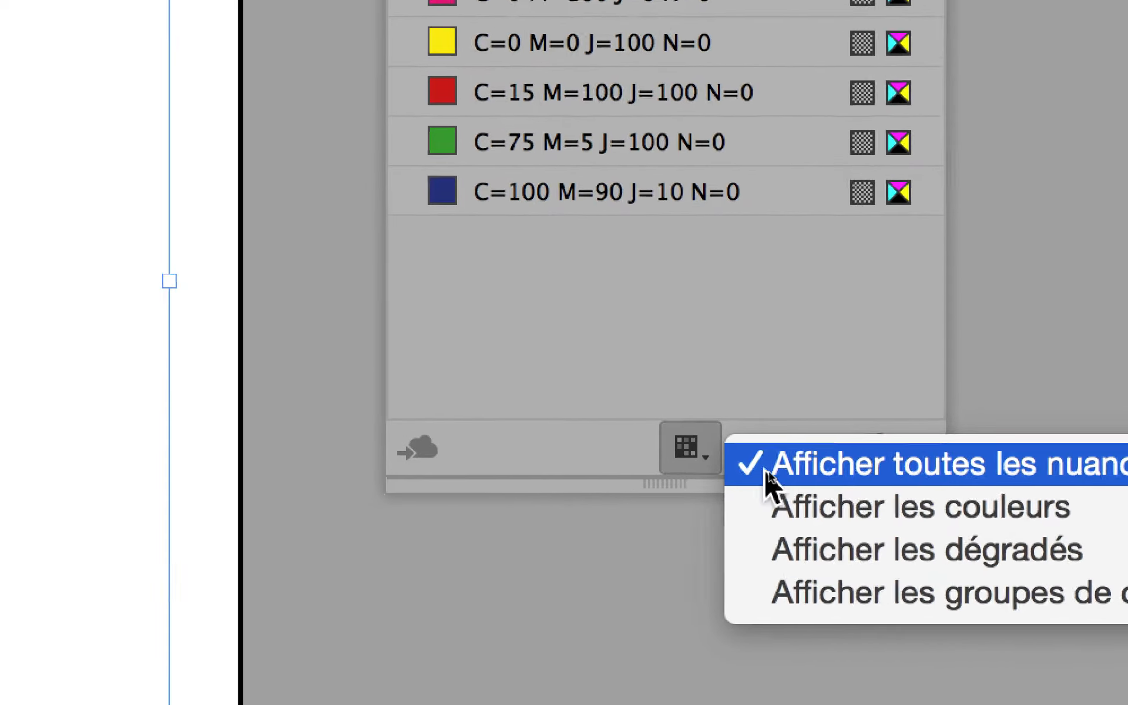
left_click(535, 448)
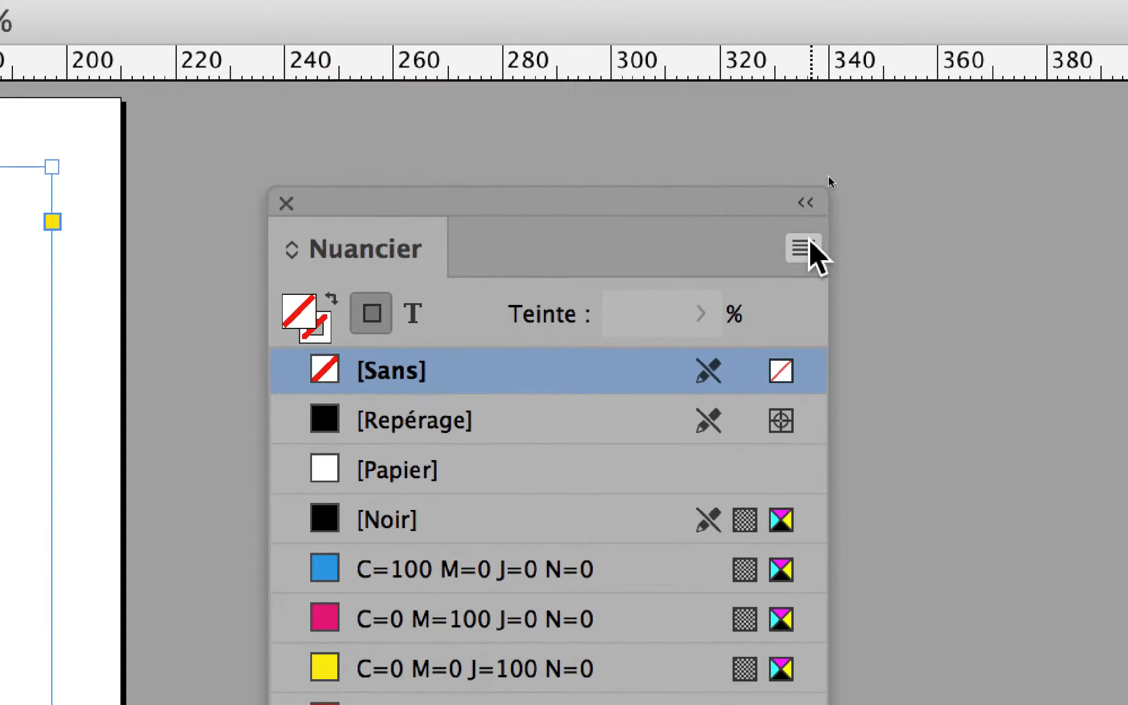
Start a new colour swatch and set its colour mode to PANTONE+ Solid Coated
left_click(808, 243)
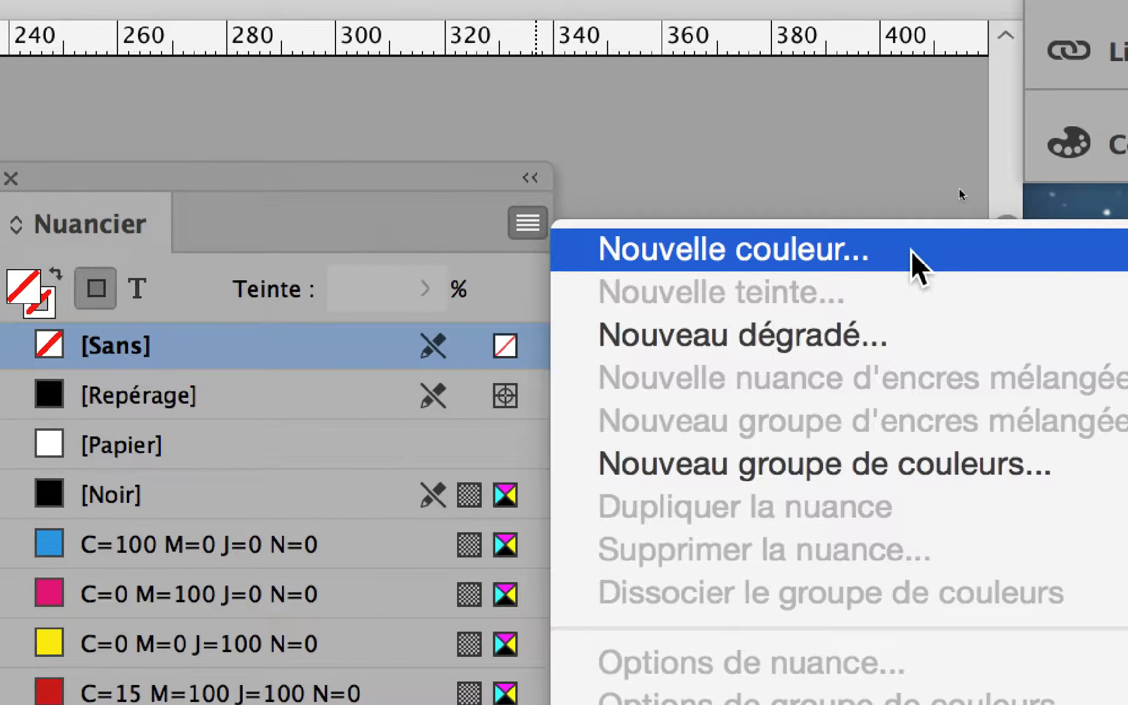
left_click(905, 252)
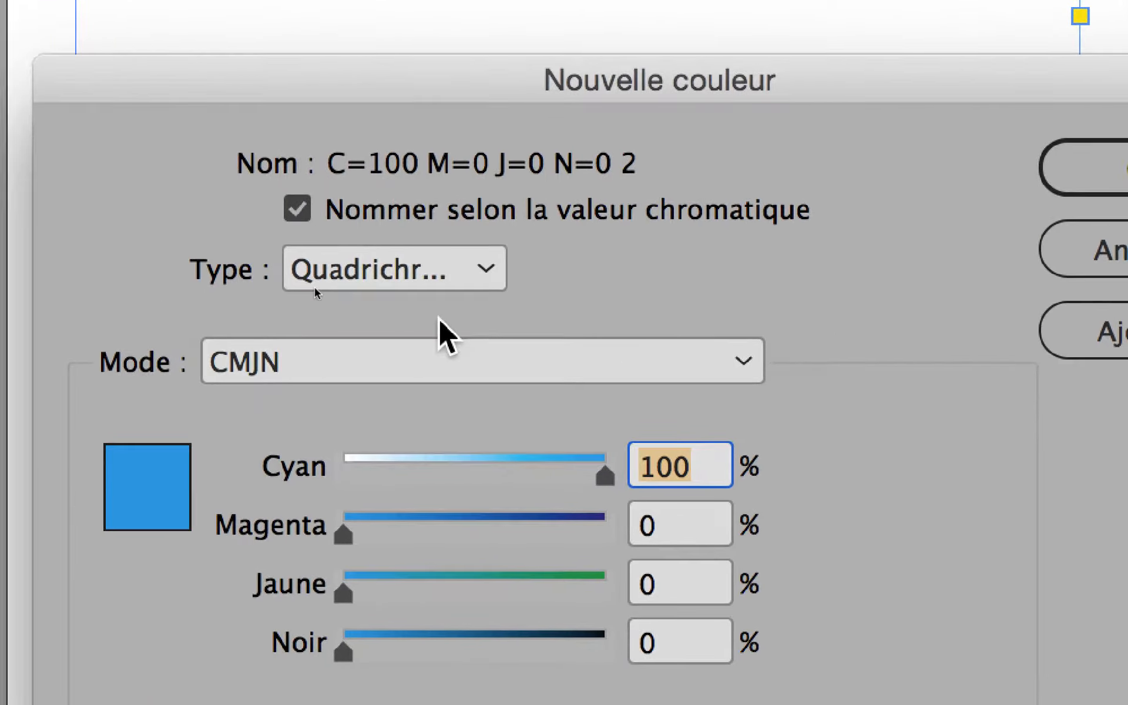
left_click(415, 327)
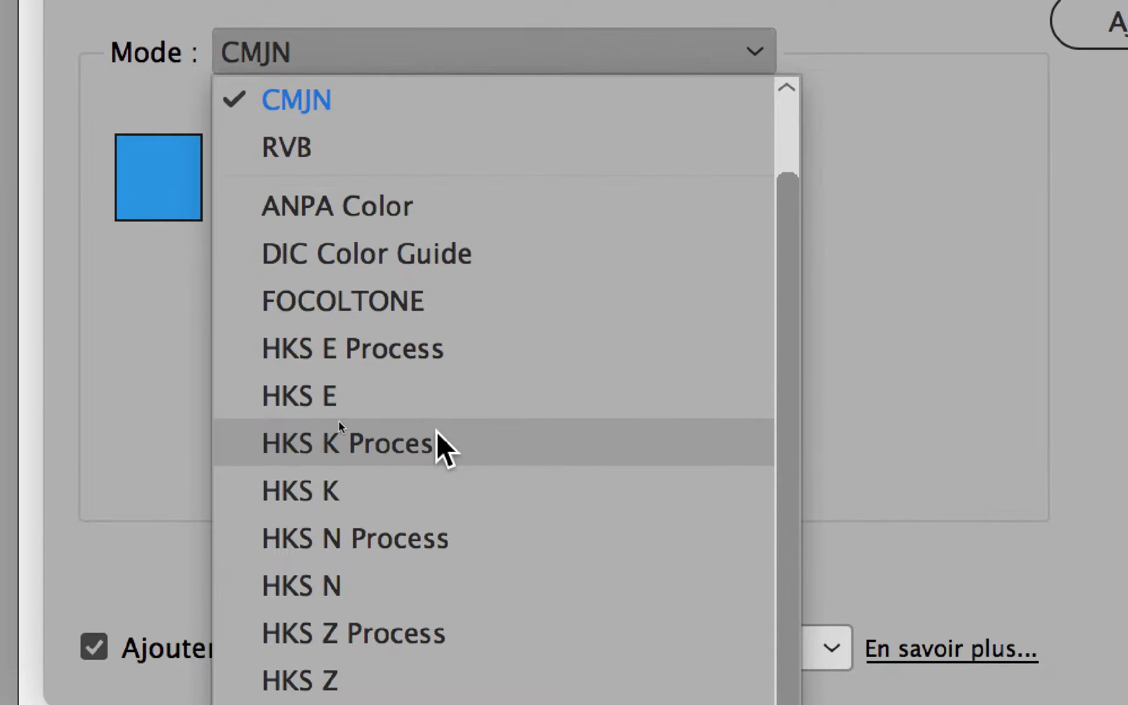
scroll(436, 358, "down", 2)
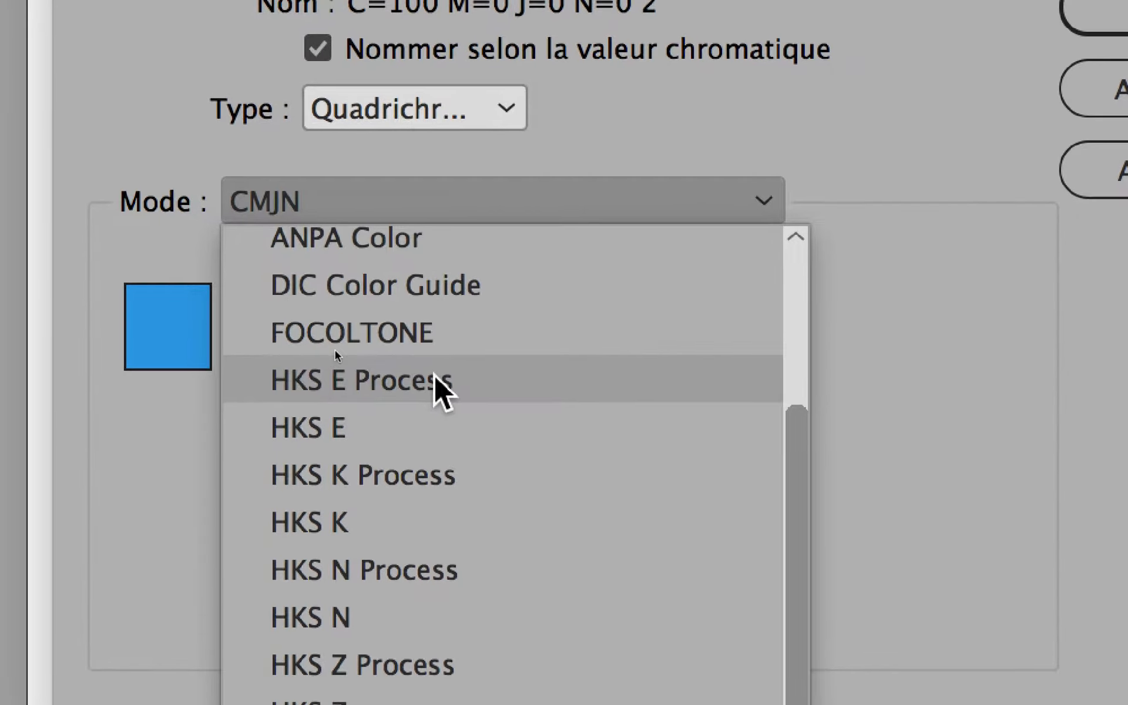
scroll(435, 381, "down", 4)
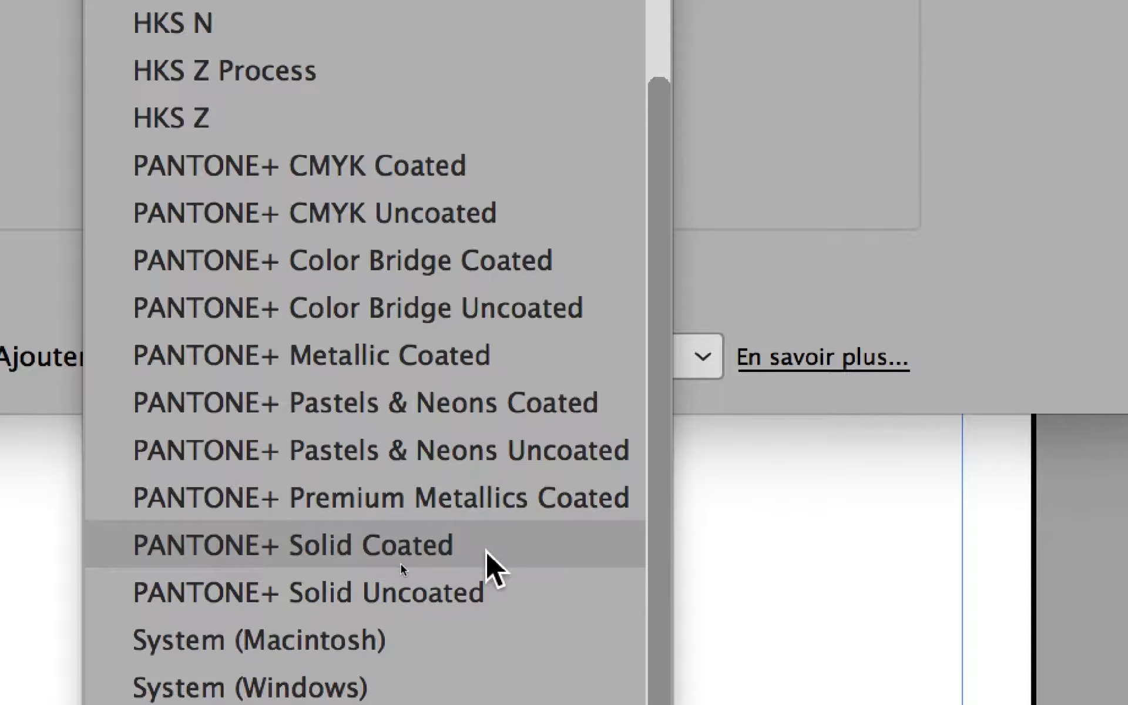
left_click(486, 552)
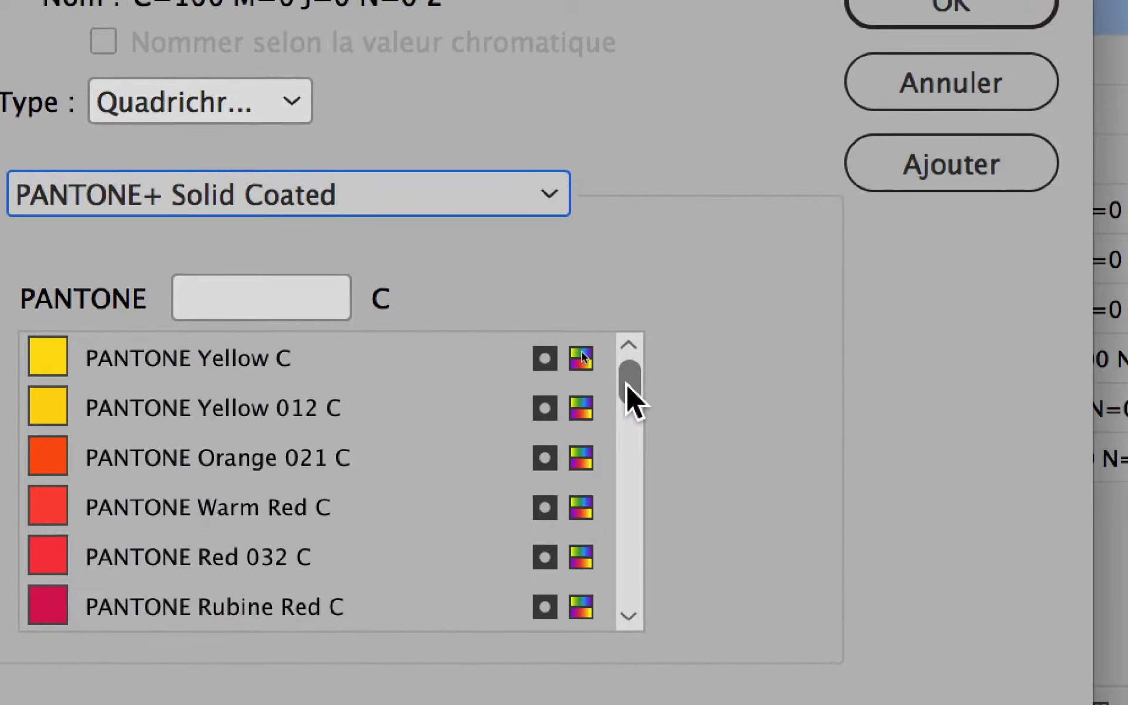
Choose PANTONE 2718 C from the Pantone list and create the swatch as the selected rectangle's fill
left_click_drag(625, 383, 625, 383)
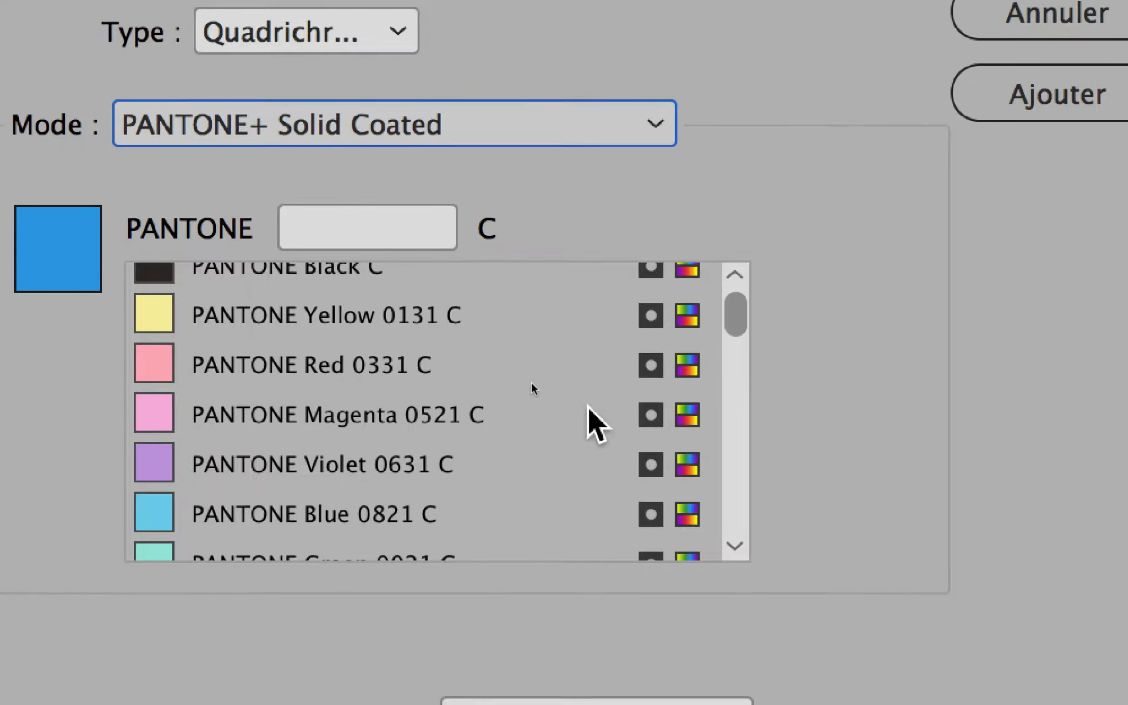
mouse_move(585, 408)
scroll(585, 408, "down", 5)
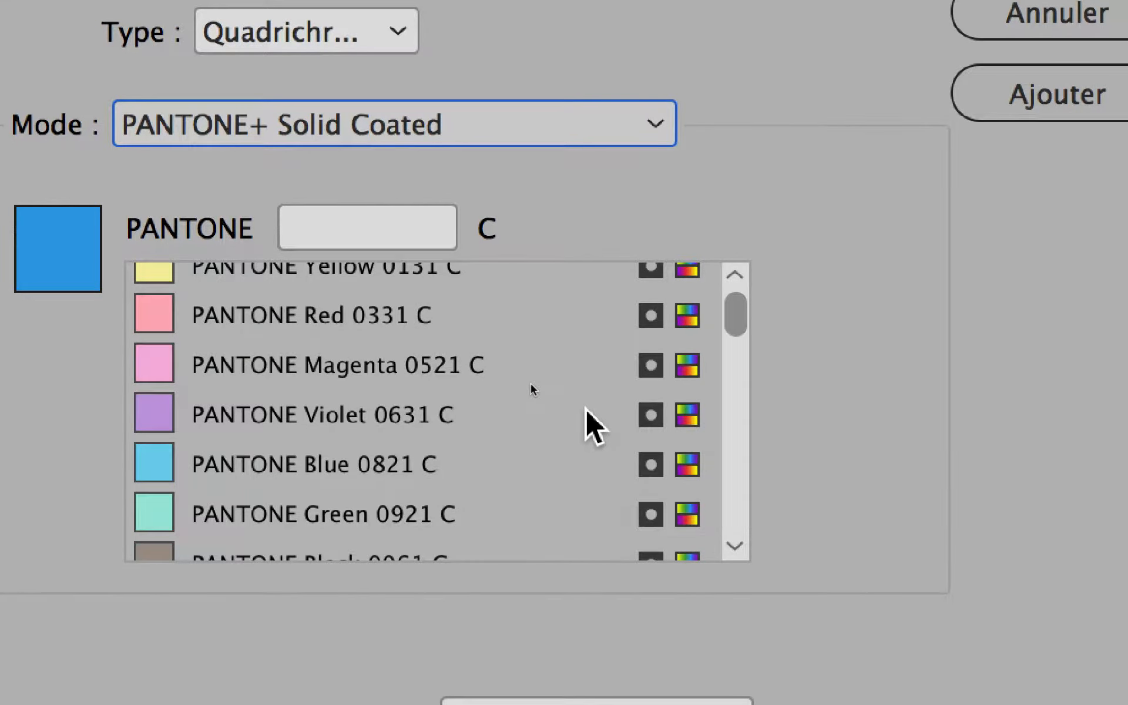
scroll(585, 408, "down", 10)
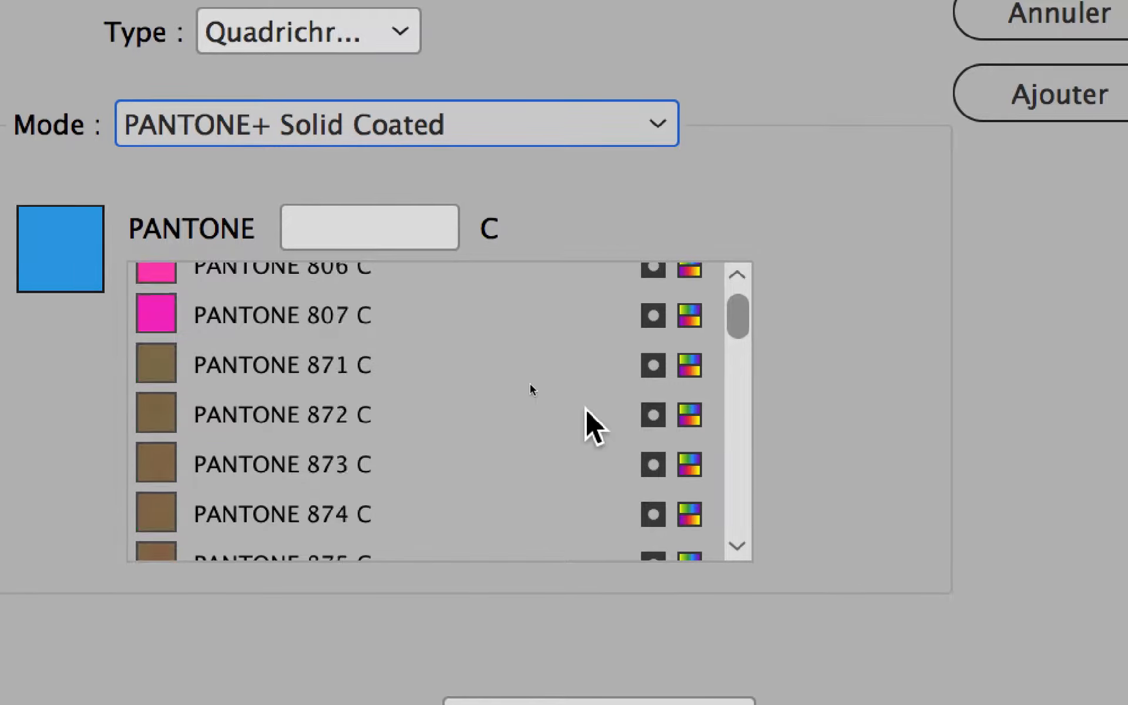
scroll(584, 410, "down", 10)
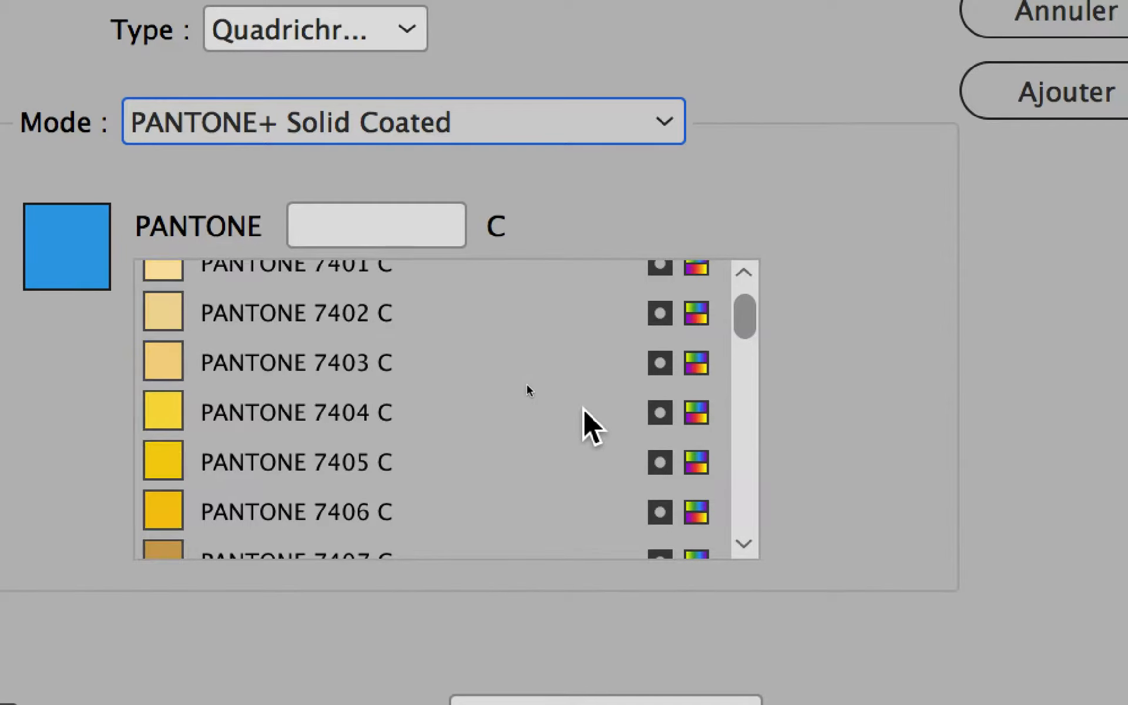
scroll(584, 414, "down", 6)
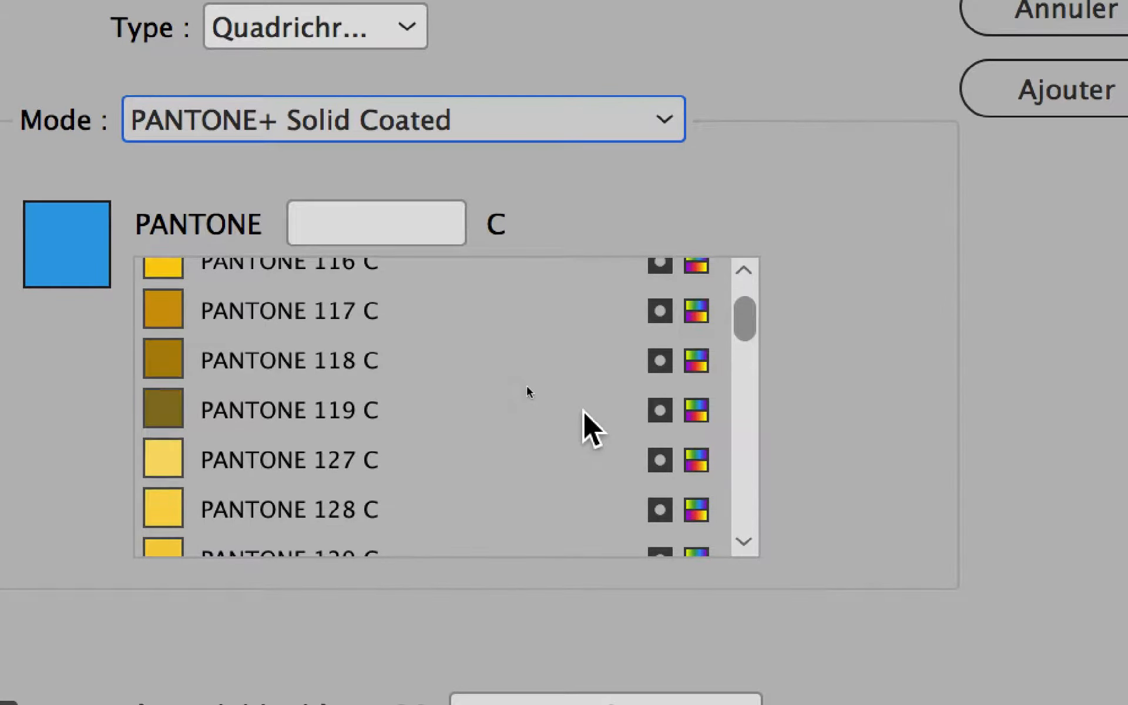
scroll(585, 414, "down", 3)
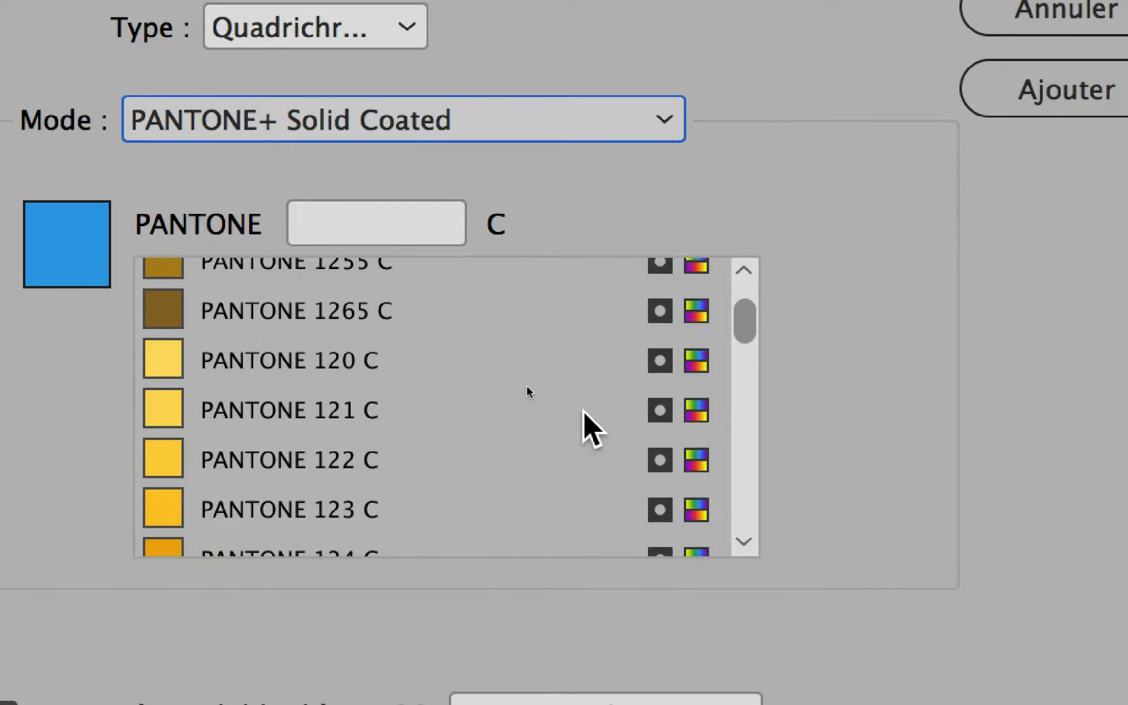
left_click(335, 228)
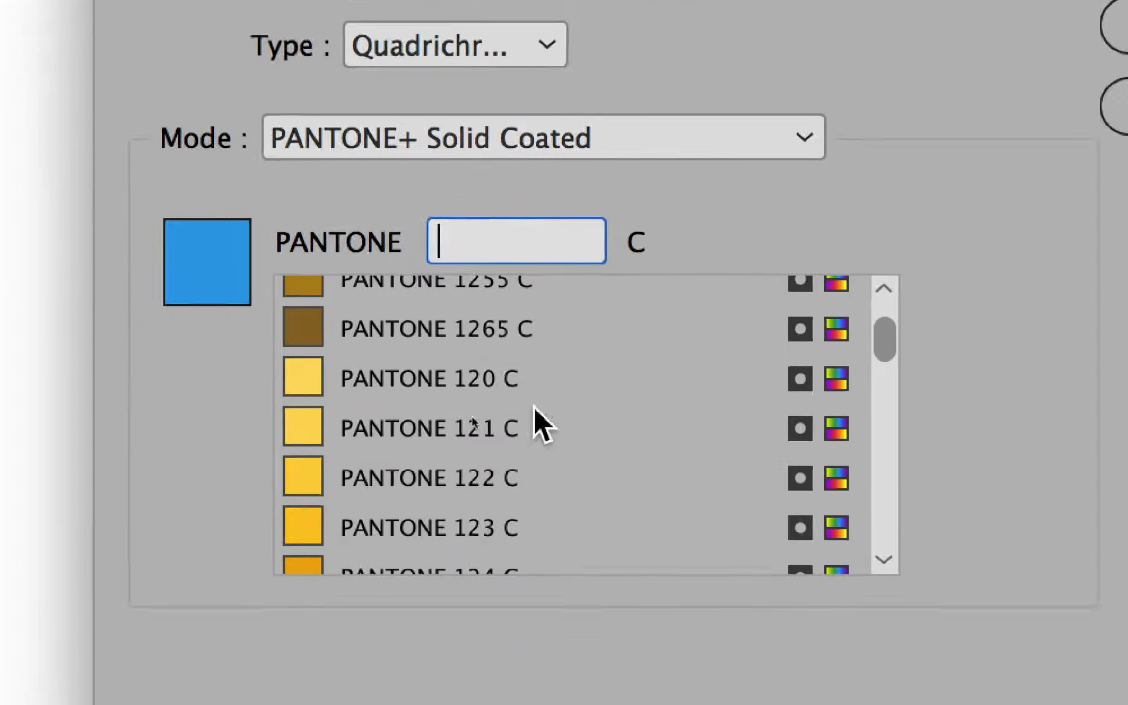
scroll(602, 569, "down", 5)
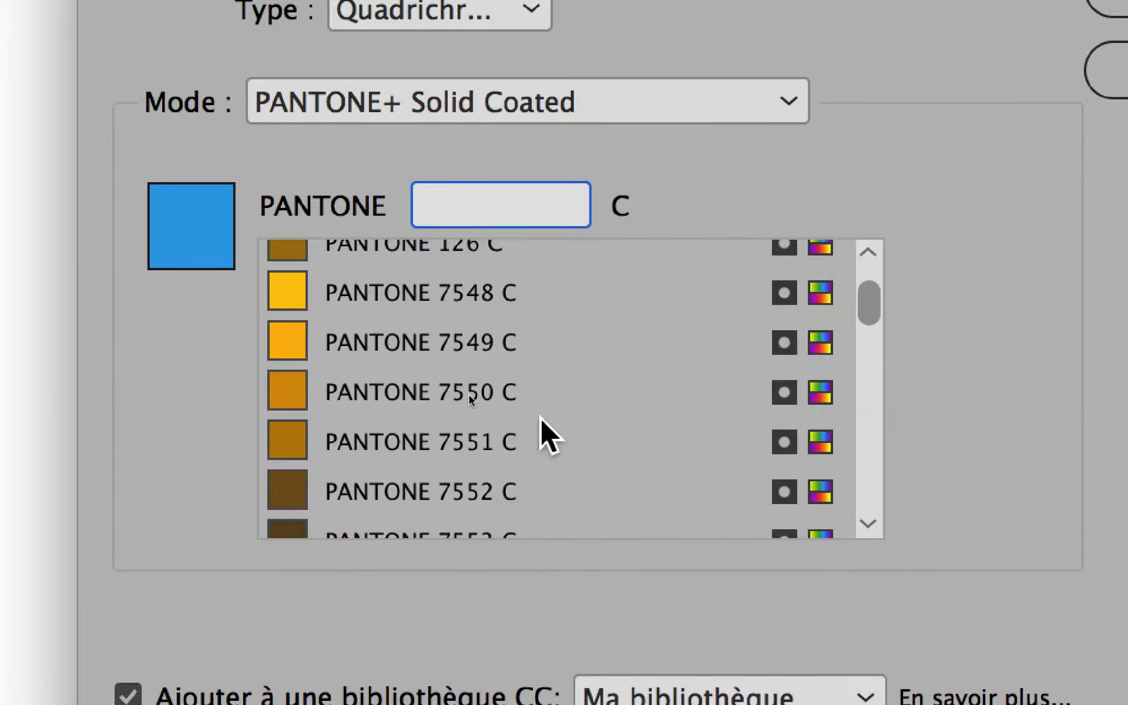
scroll(540, 419, "down", 3)
left_click_drag(628, 386, 624, 427)
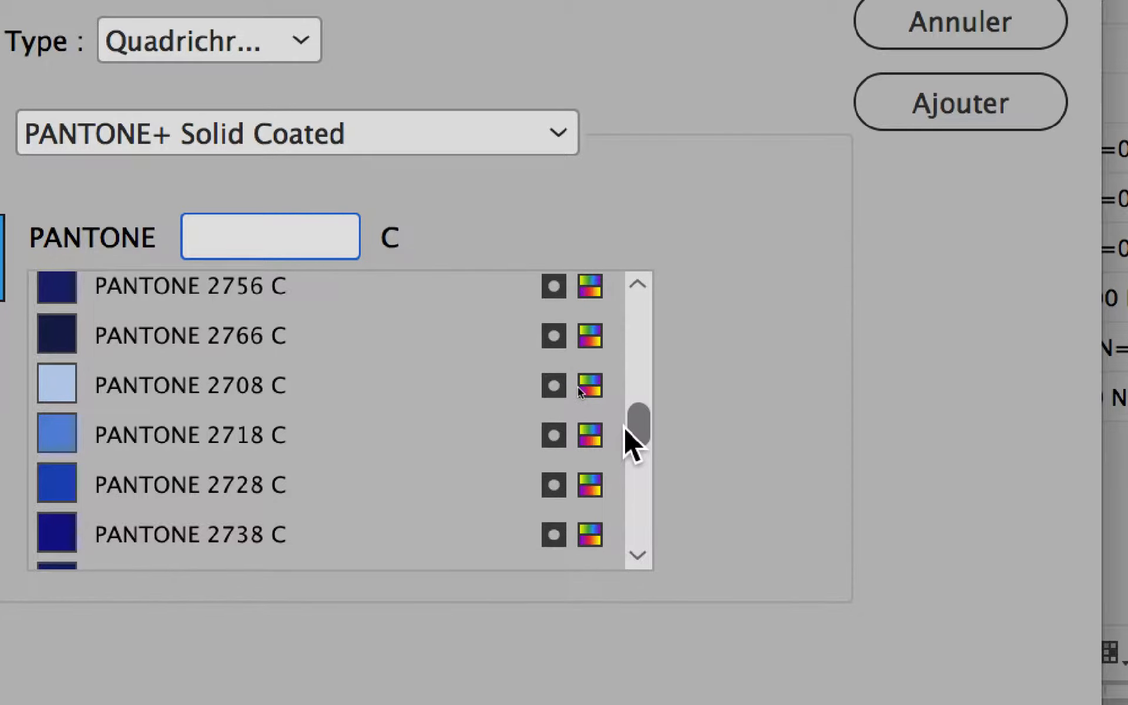
left_click(251, 434)
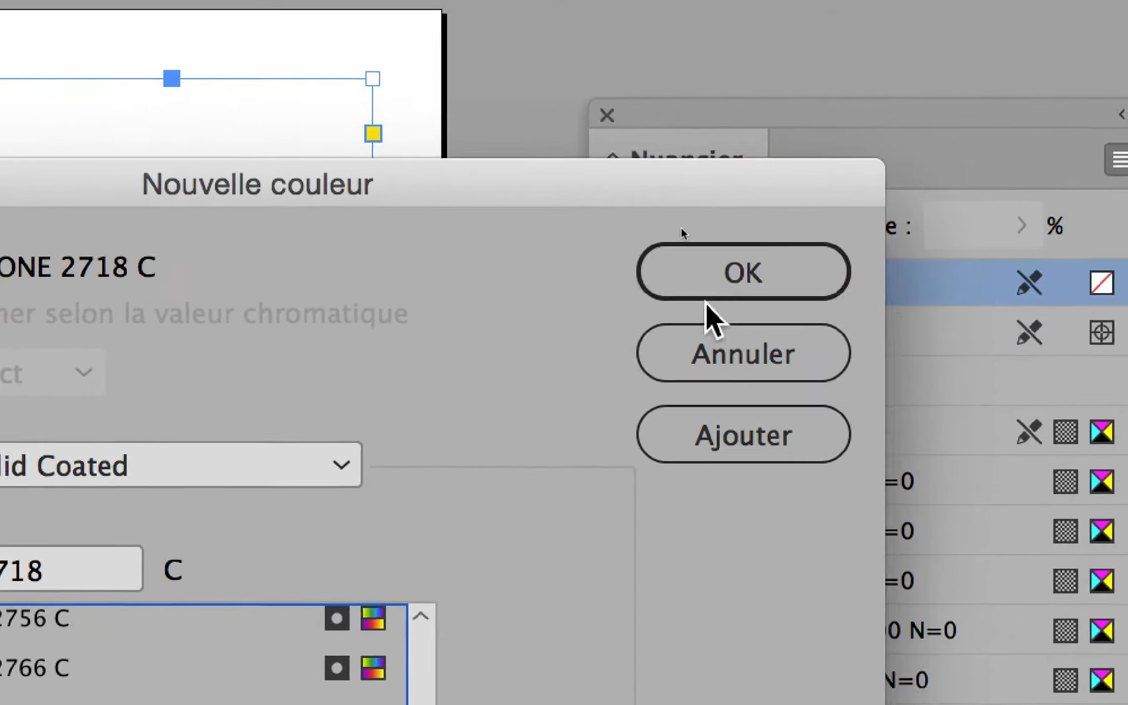
left_click(1084, 158)
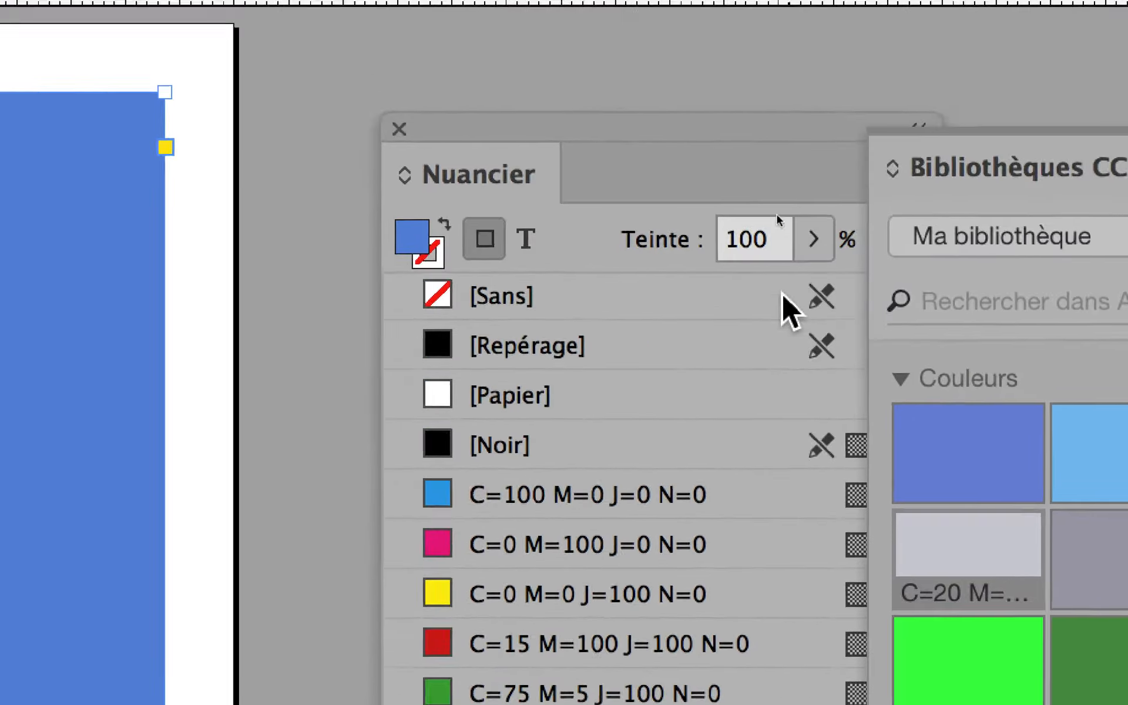
Collapse the Bibliothèques CC panel, then shrink the Nuancier panel slightly and move it well clear of the page
left_click_drag(721, 126, 263, 69)
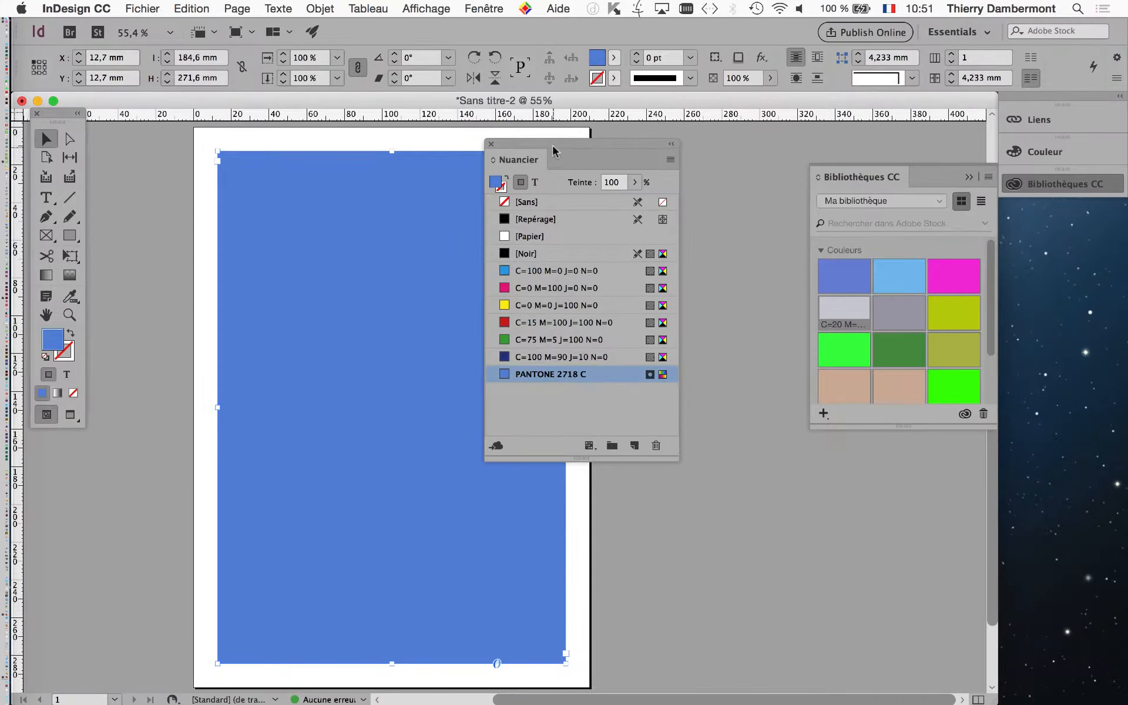
left_click_drag(552, 151, 683, 195)
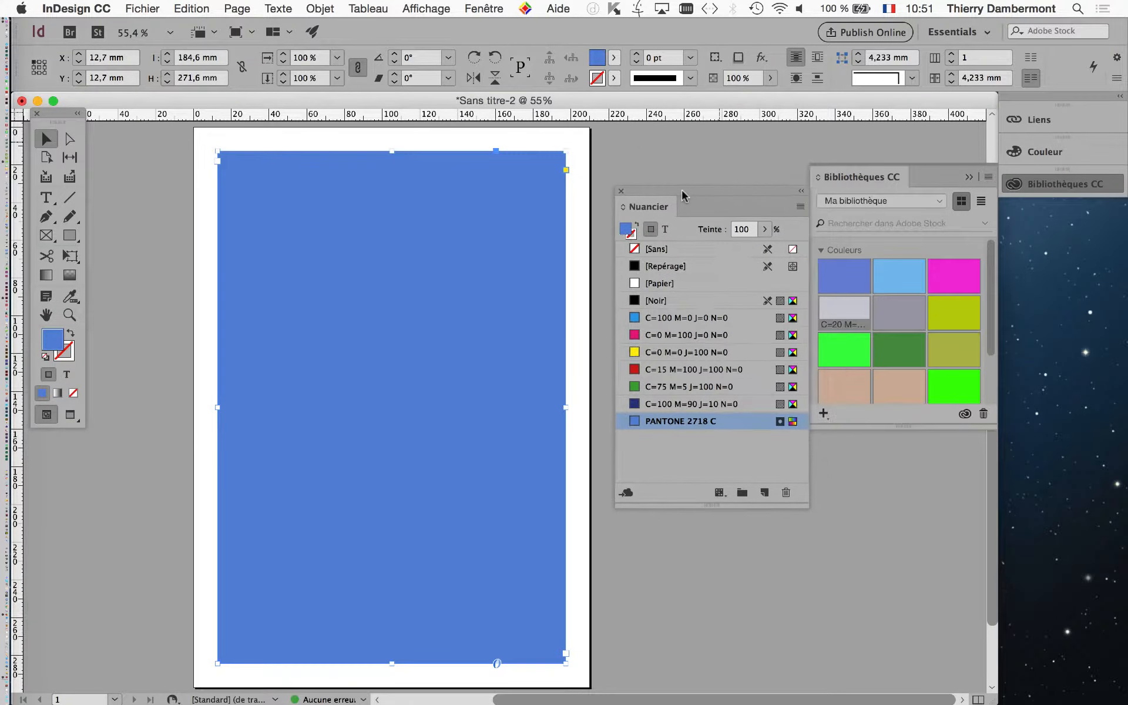
left_click(967, 175)
left_click_drag(761, 196, 764, 146)
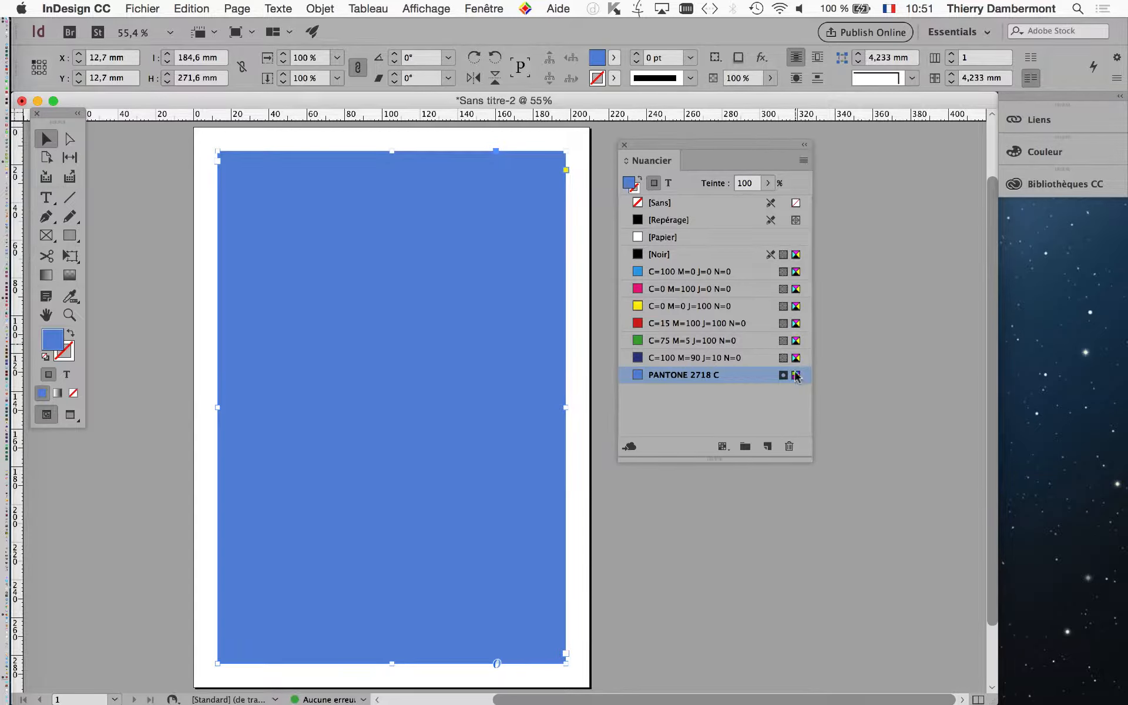
left_click_drag(807, 454, 801, 435)
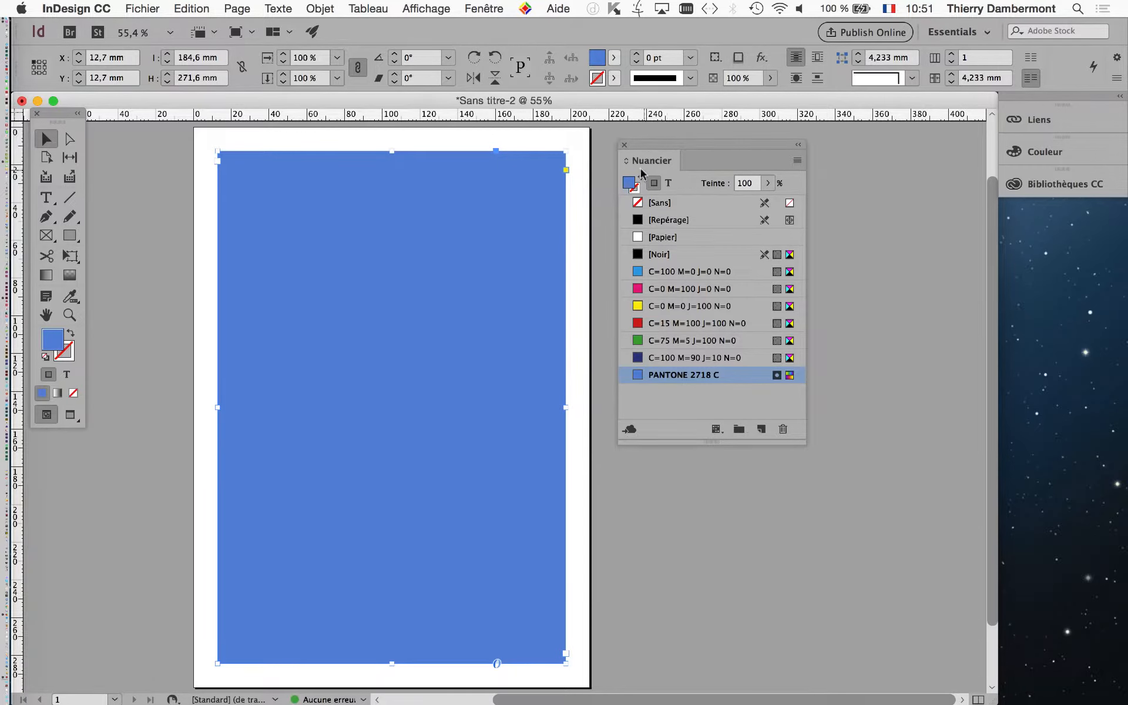
left_click_drag(644, 143, 667, 150)
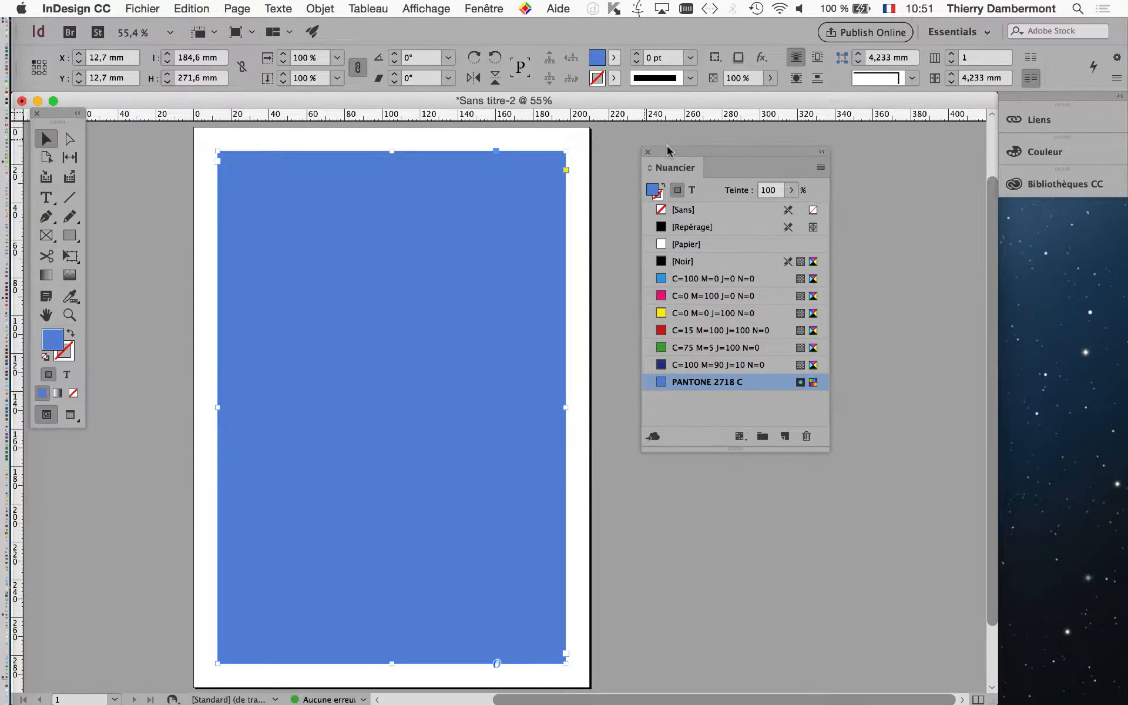
left_click_drag(668, 155, 921, 248)
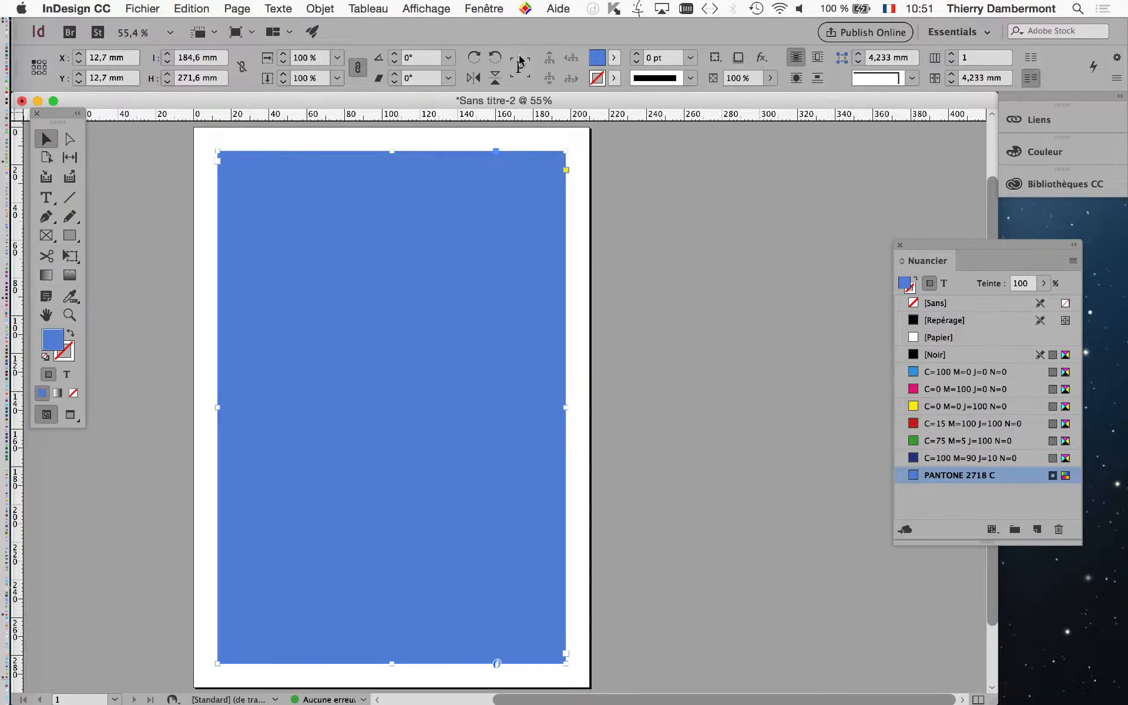
Display the Calques panel and place it over the edge of the page beside the blue rectangle
left_click(481, 8)
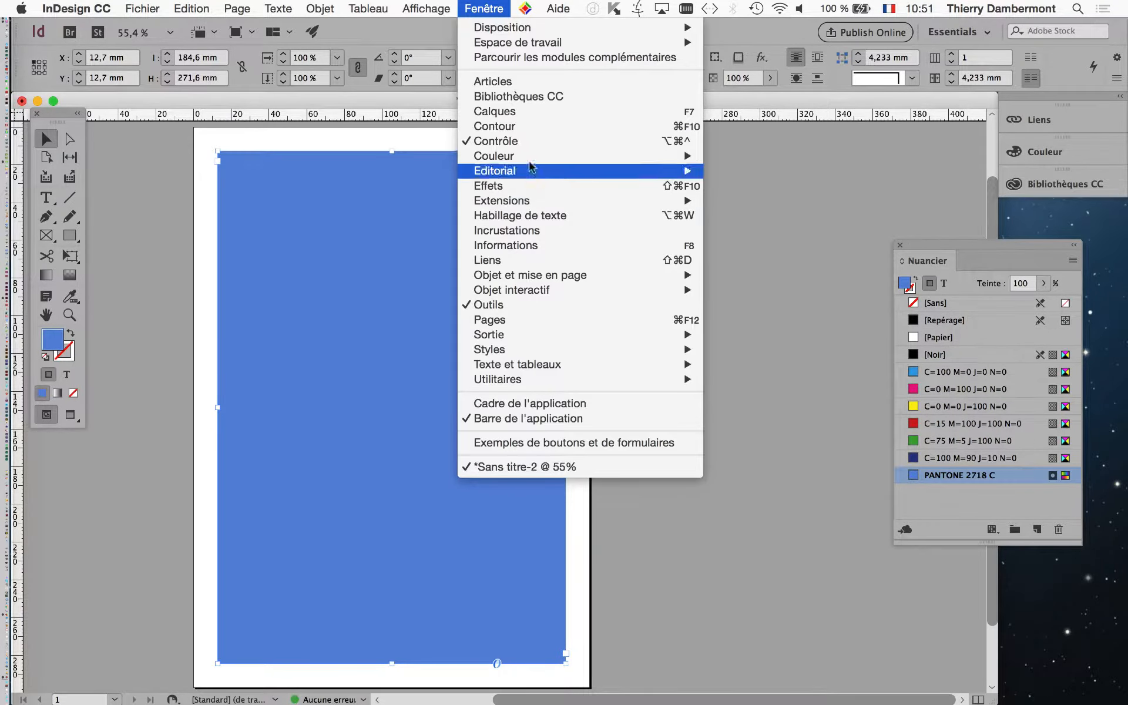
left_click(529, 117)
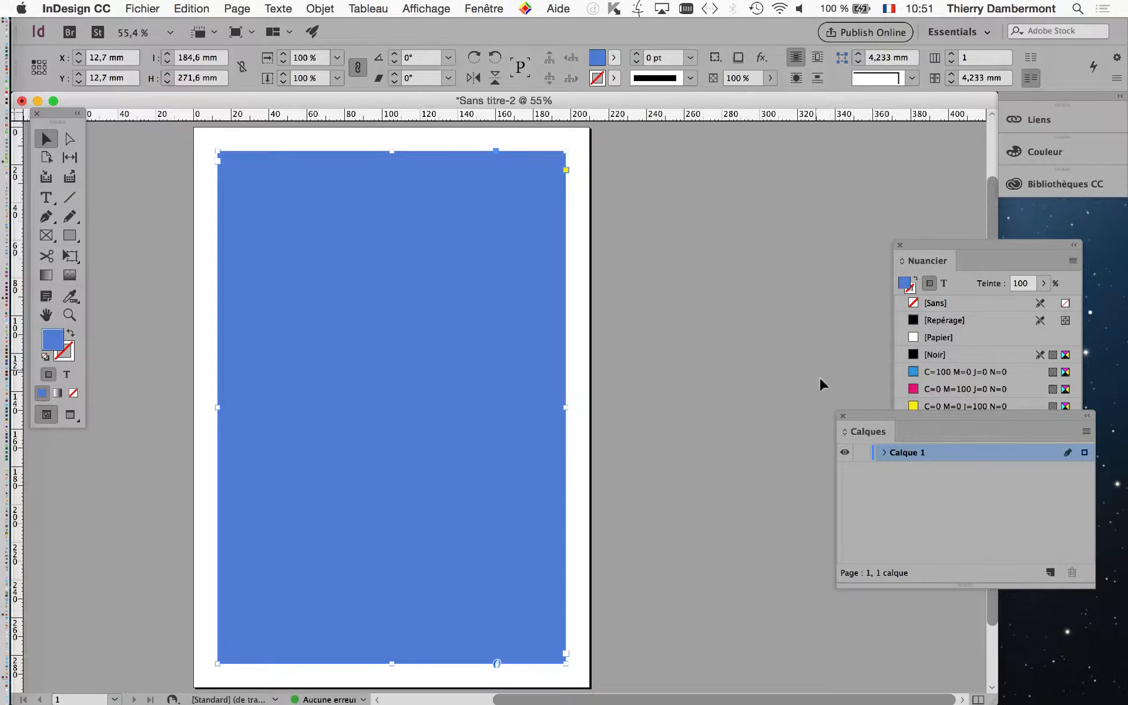
left_click_drag(866, 421, 569, 234)
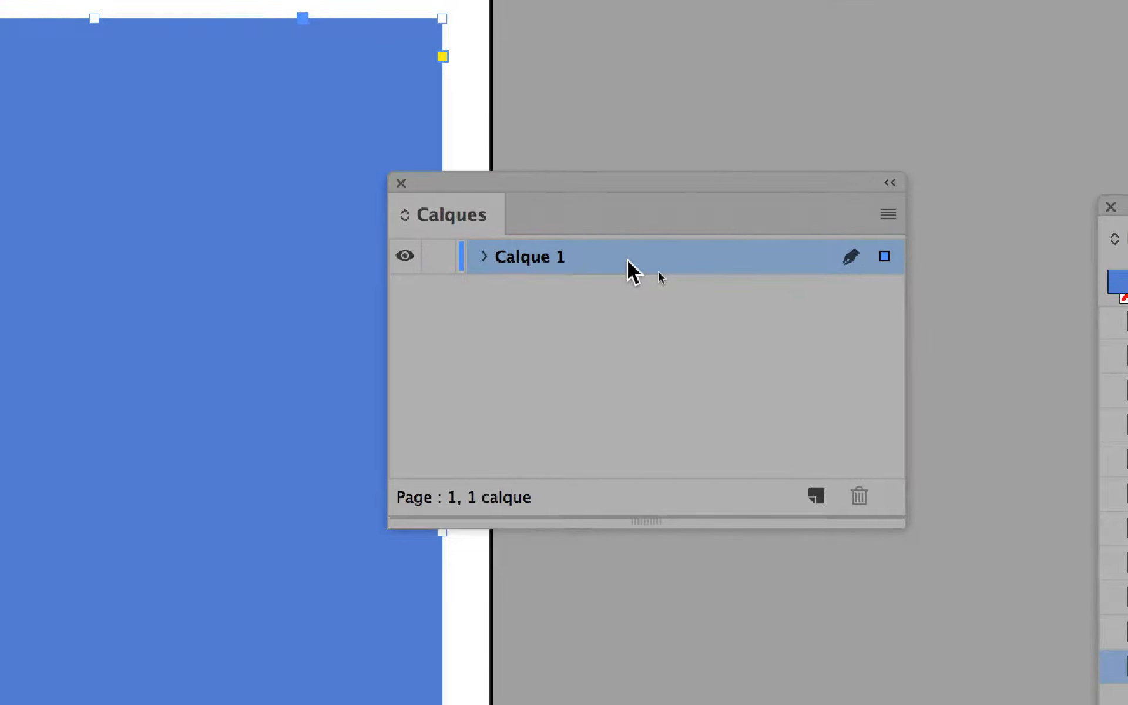
left_click_drag(510, 180, 465, 181)
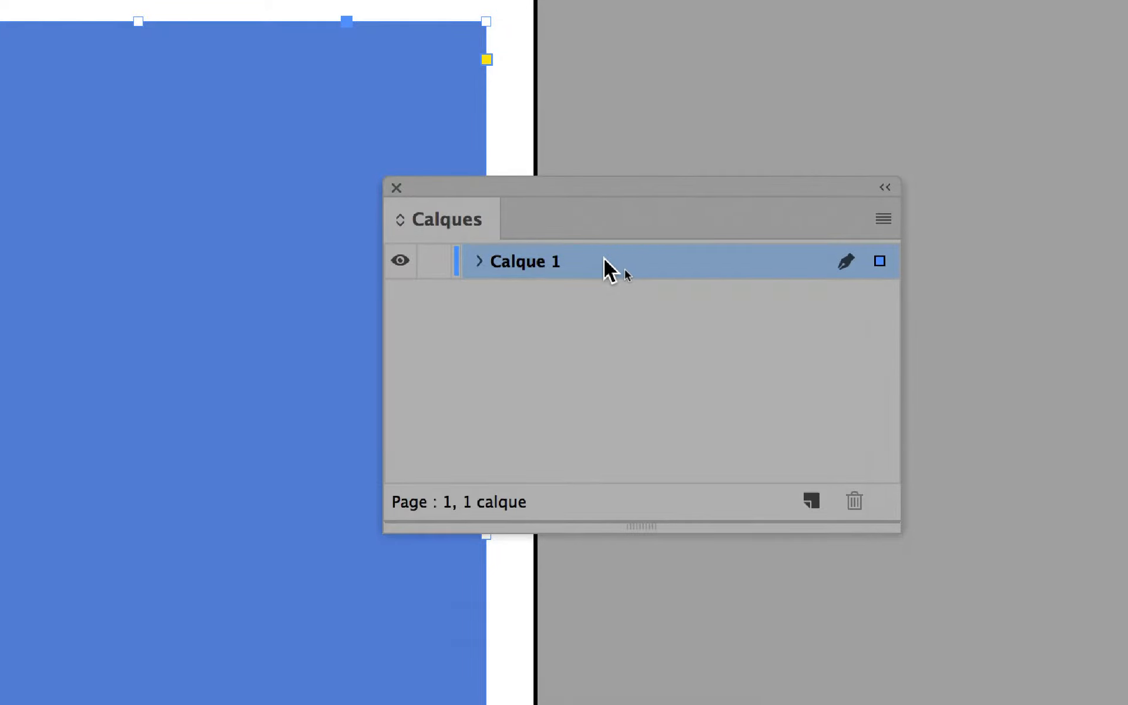
Set the layer colour of Calque 1 to Rouge in its layer options
double_click(605, 262)
left_click(528, 379)
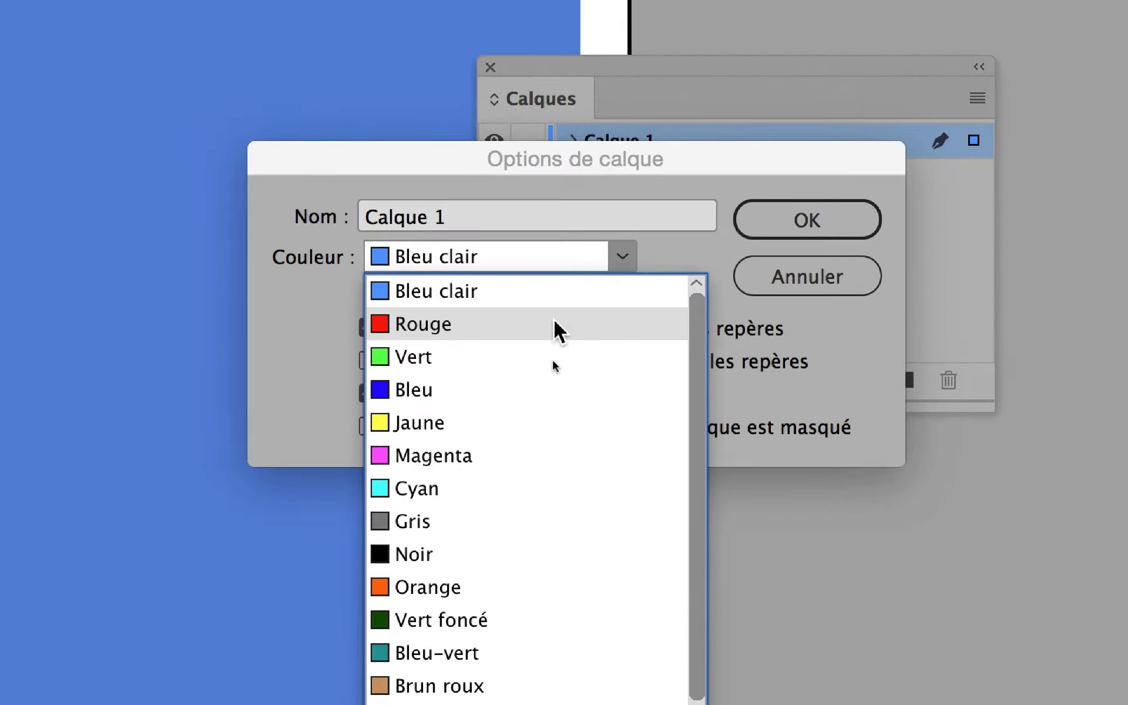
left_click(555, 335)
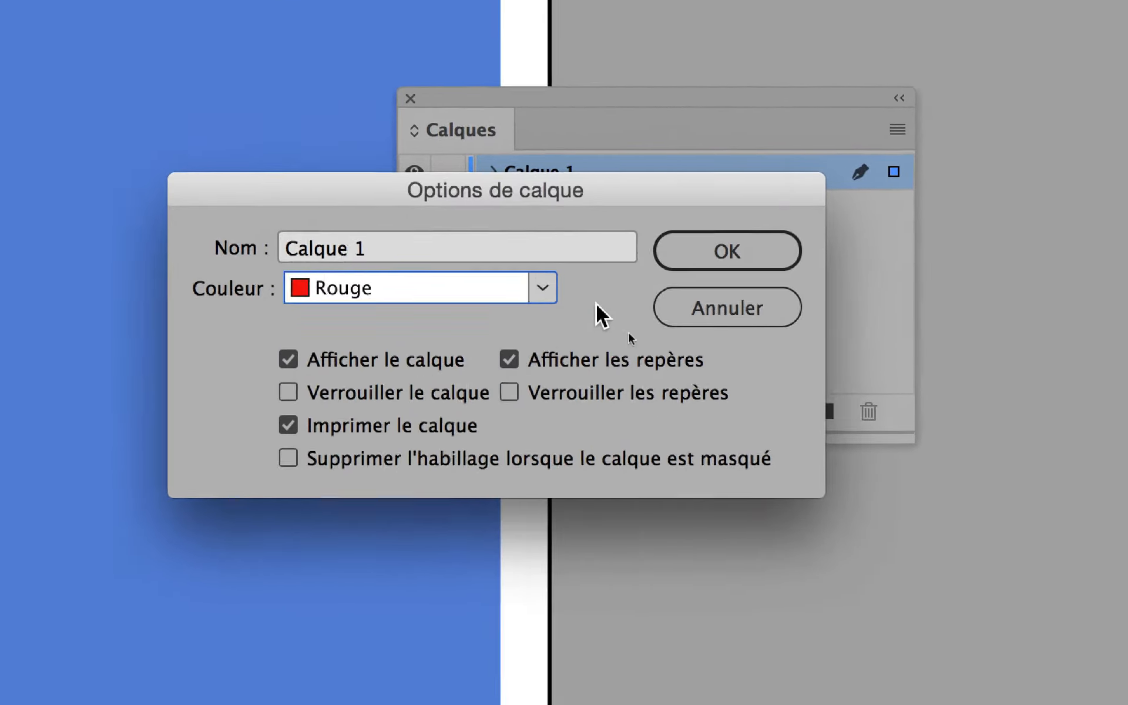
left_click(670, 263)
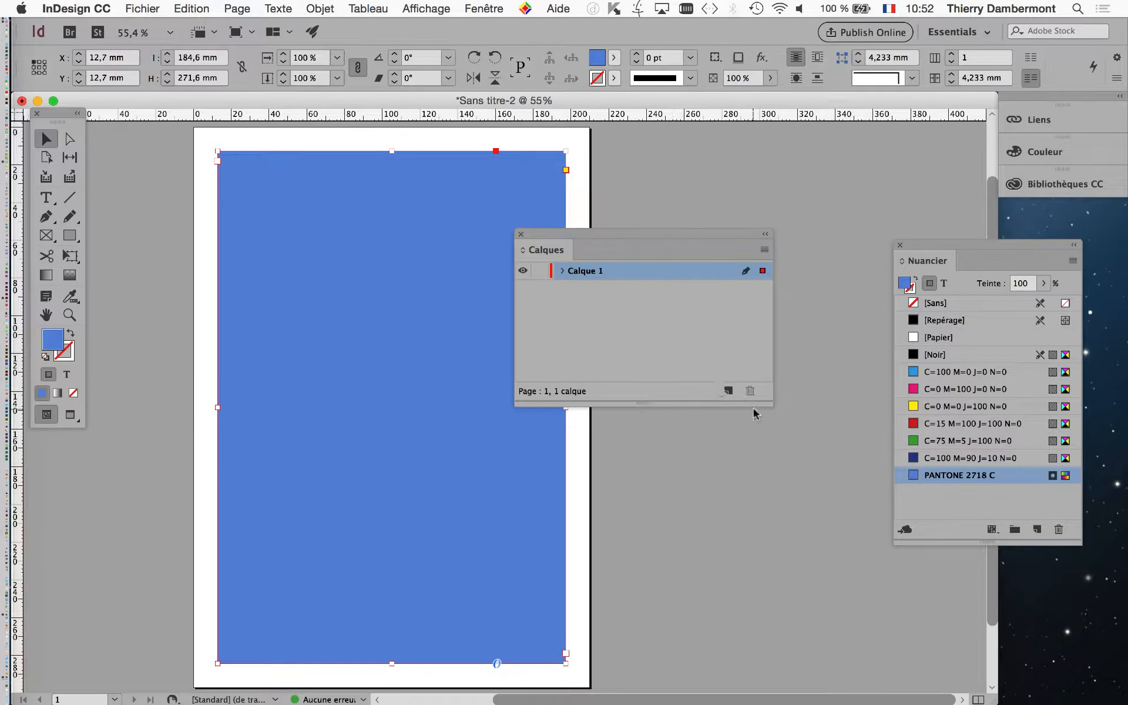
Shrink the Calques panel and move it off the page beside the blue rectangle
left_click_drag(764, 403, 716, 369)
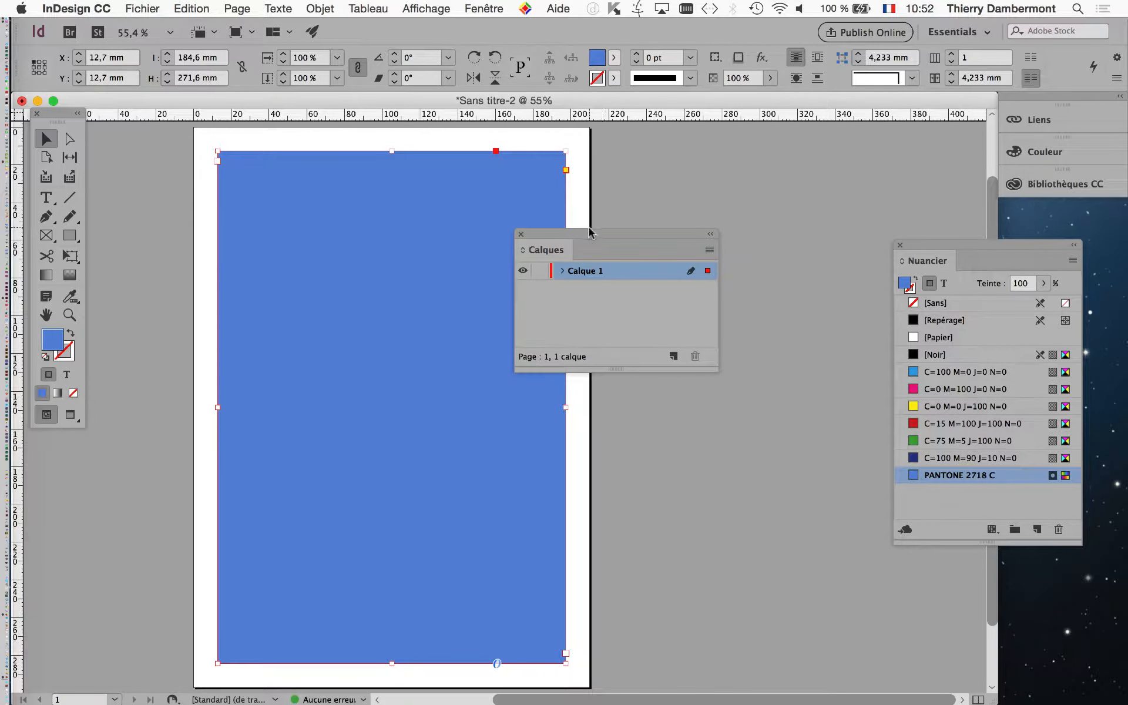
left_click_drag(589, 229, 737, 194)
Display the Scripts panel, detach it from its panel group and close the remaining group
left_click(483, 8)
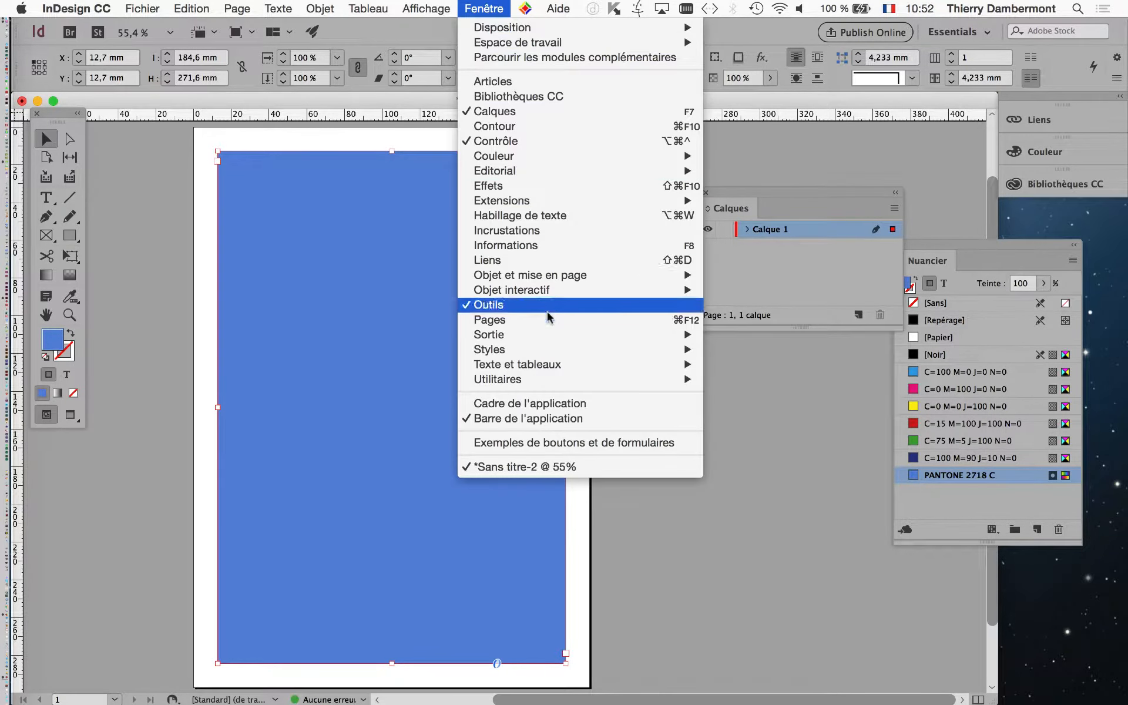
mouse_move(549, 335)
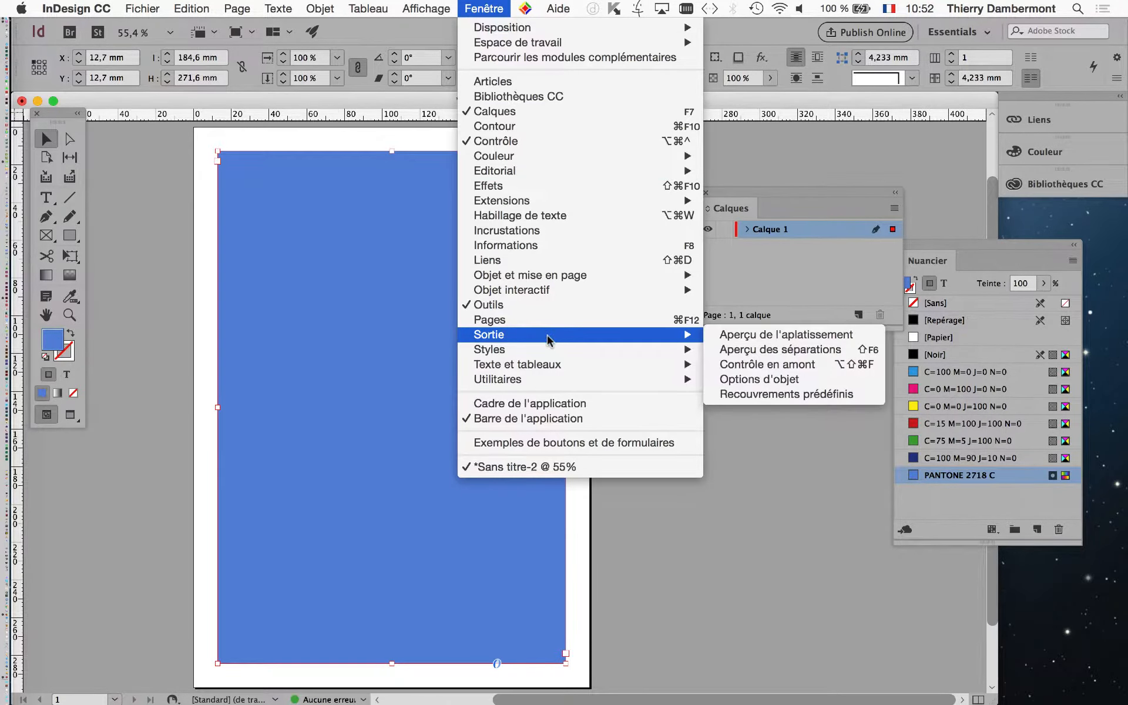
mouse_move(594, 383)
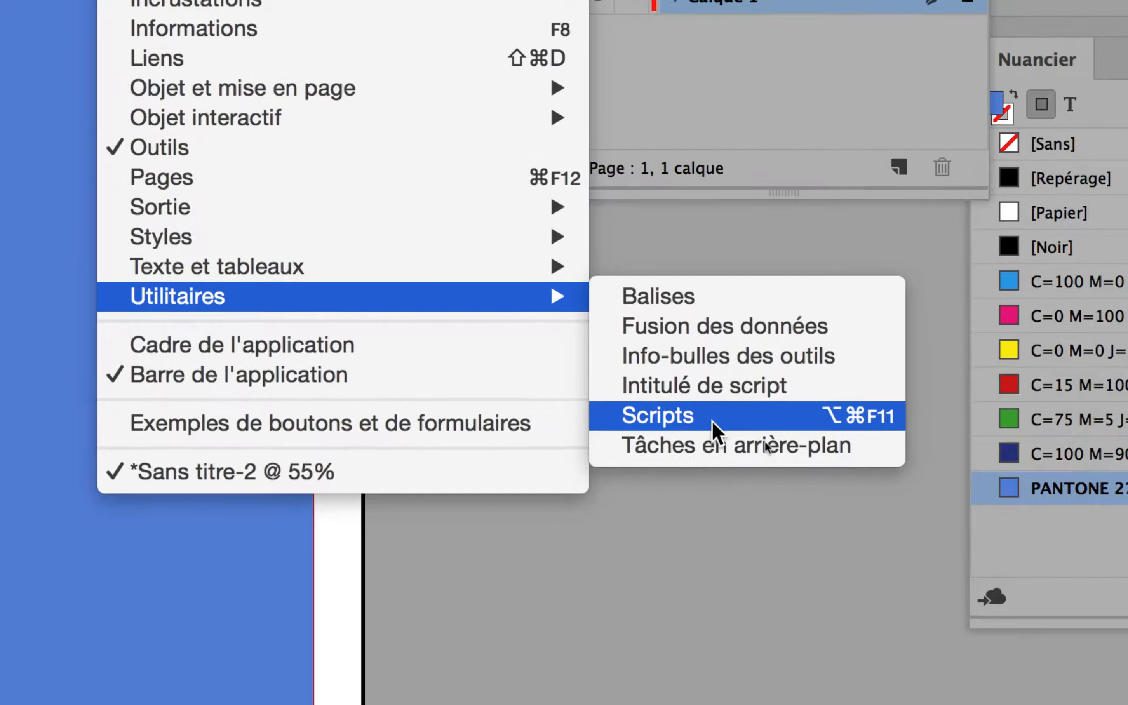
left_click(711, 420)
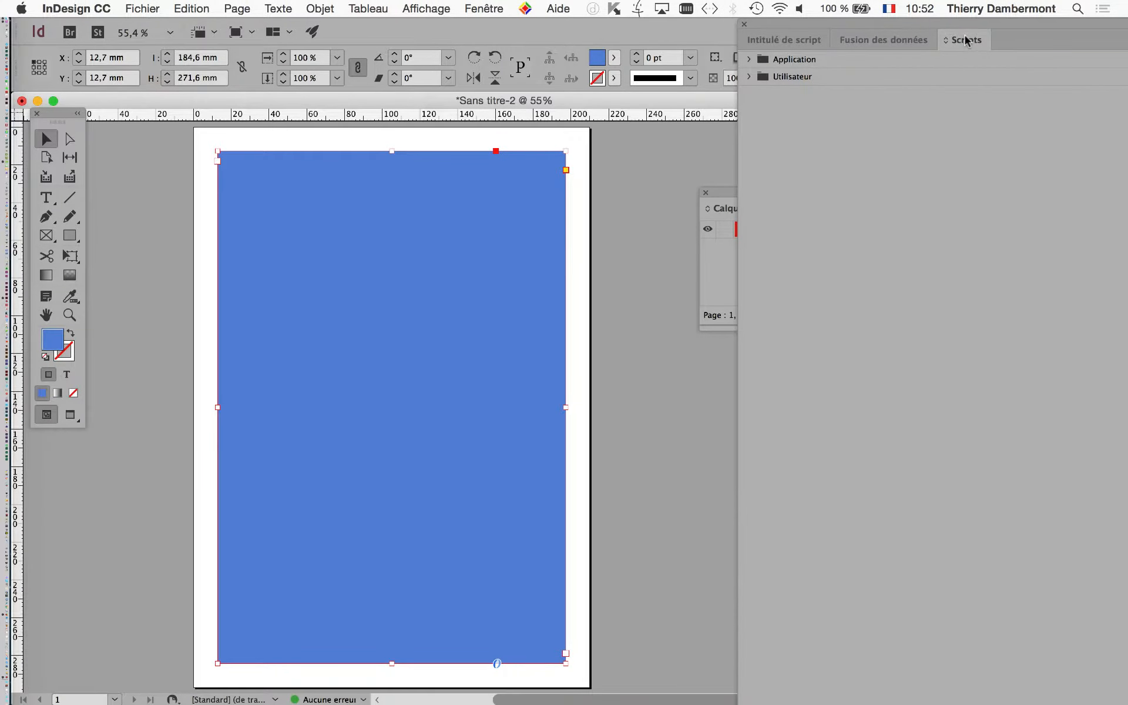
left_click_drag(967, 40, 281, 55)
left_click(744, 26)
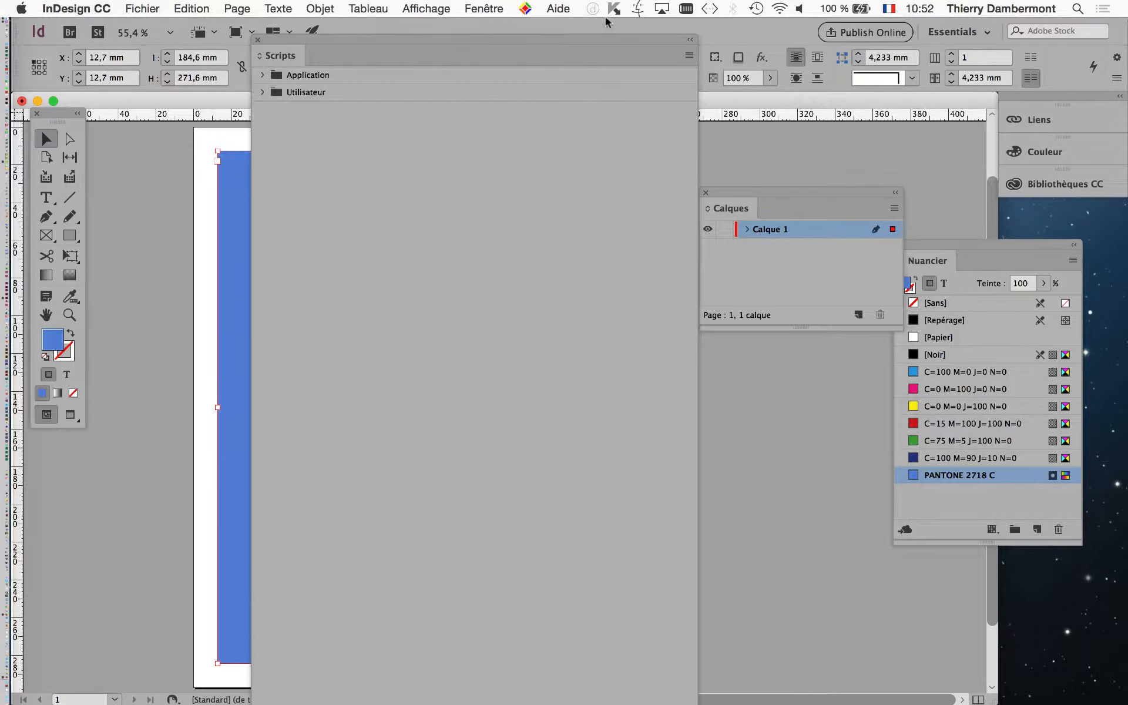
Narrow the Scripts panel and place it, expanded, over the right-hand edge of the page
left_click_drag(596, 42, 600, 26)
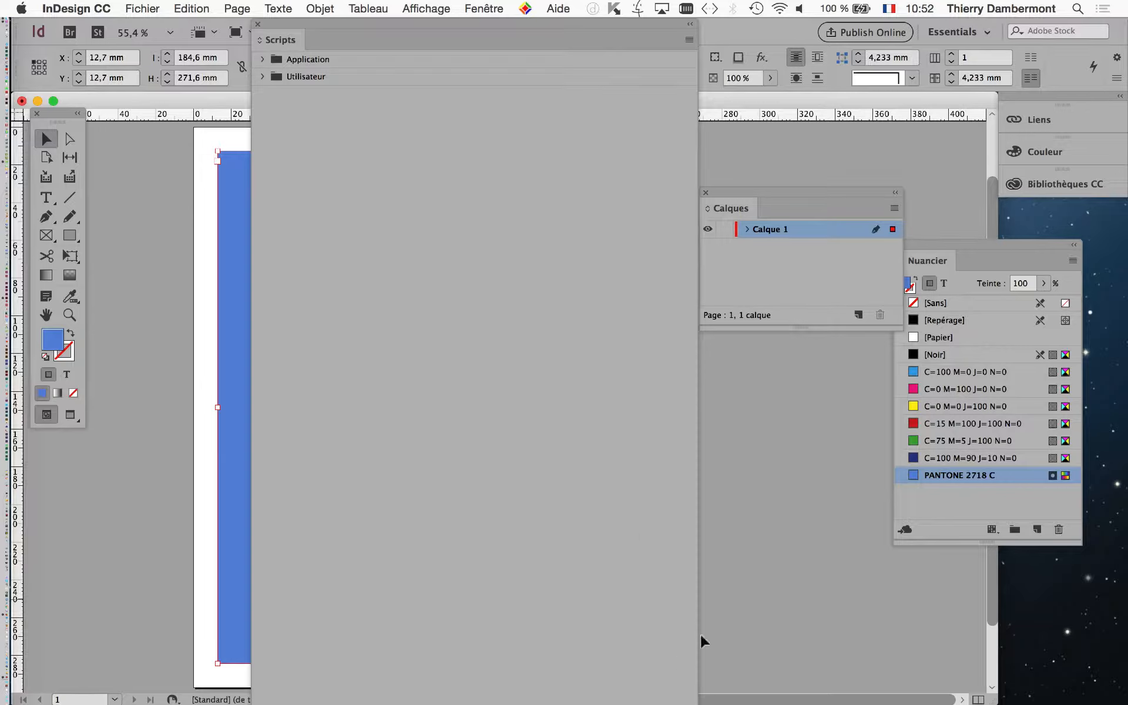
left_click_drag(698, 702, 599, 500)
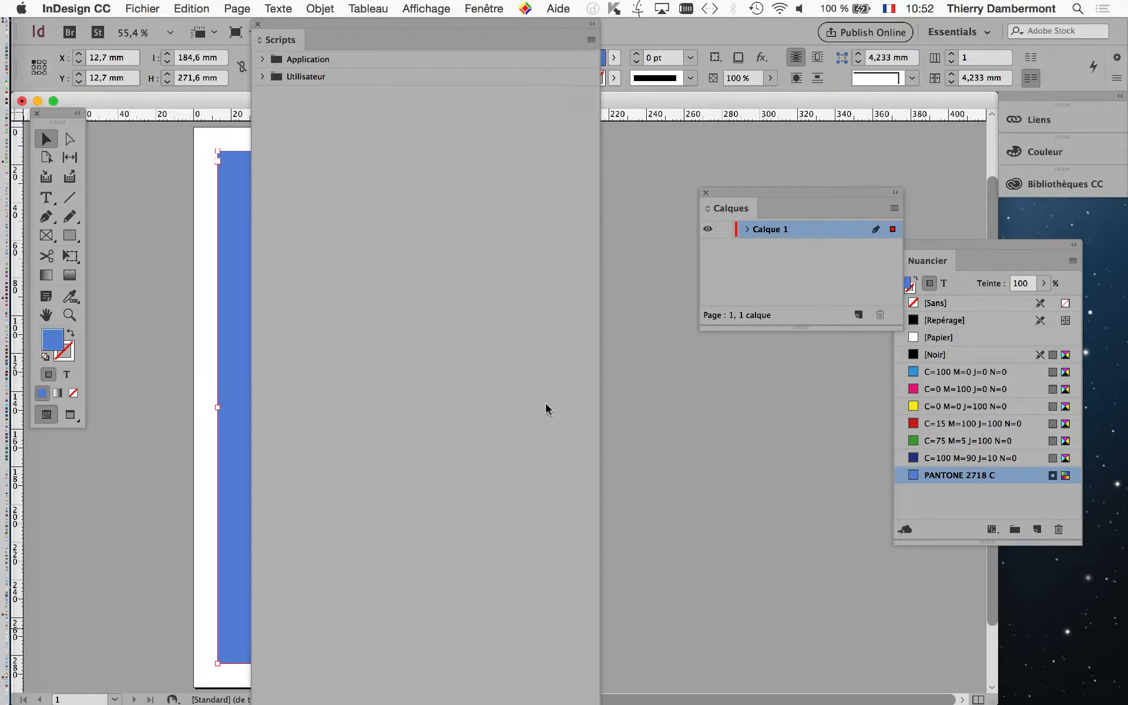
left_click(478, 7)
mouse_move(559, 380)
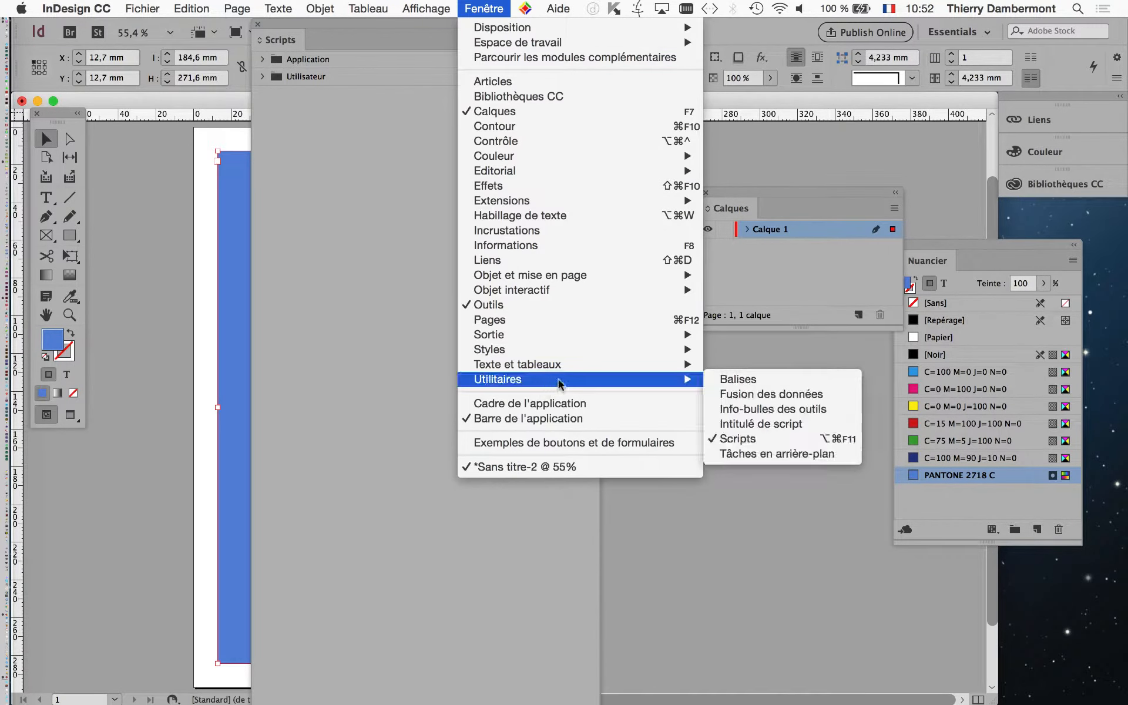
left_click(744, 545)
left_click_drag(322, 28, 349, 29)
left_click(618, 24)
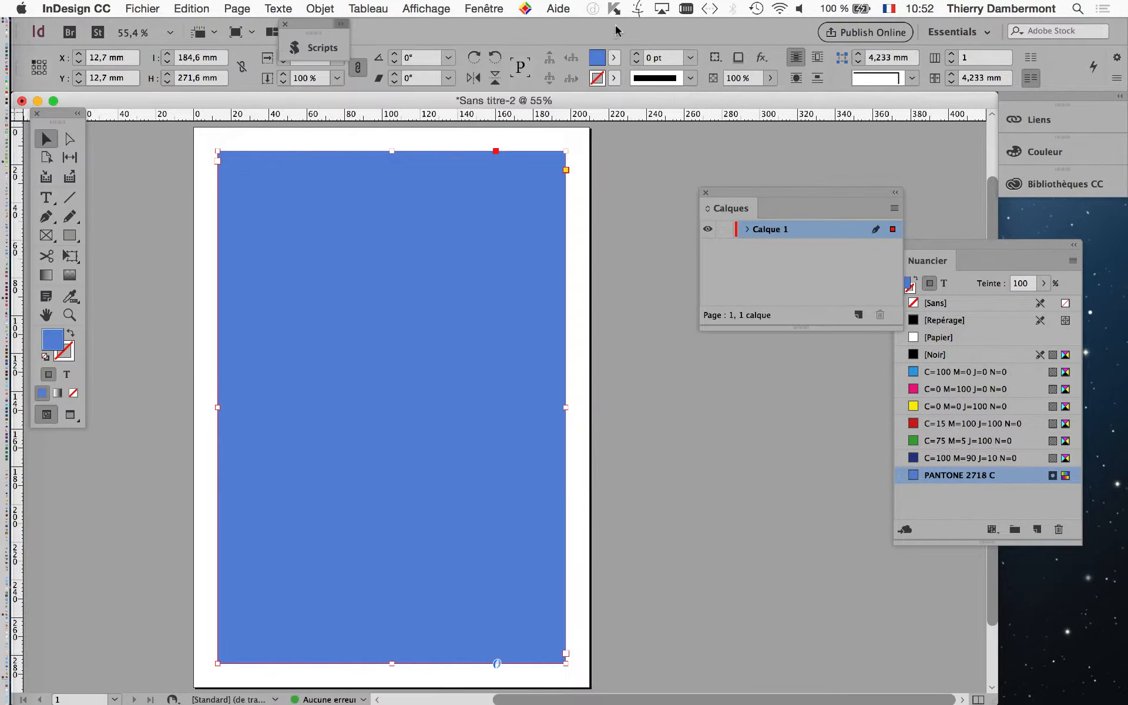
left_click(333, 51)
left_click_drag(388, 43, 622, 28)
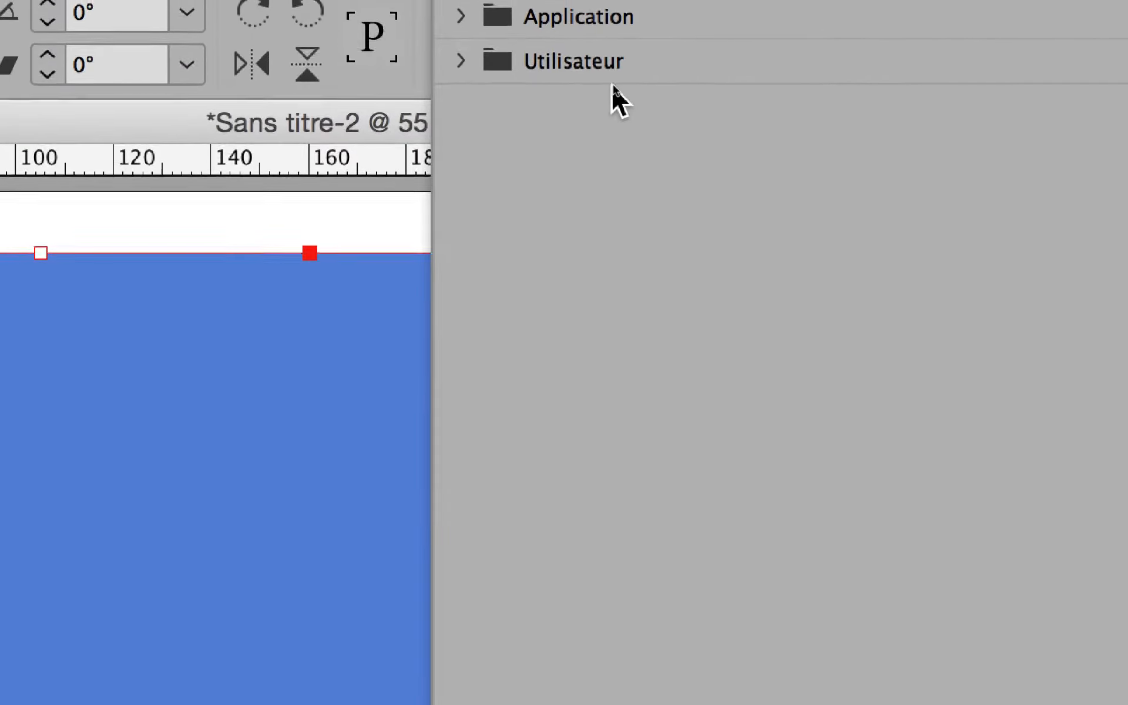
Check the Utilisateur scripts folder, collapse it again and expand the Application folder
left_click(610, 56)
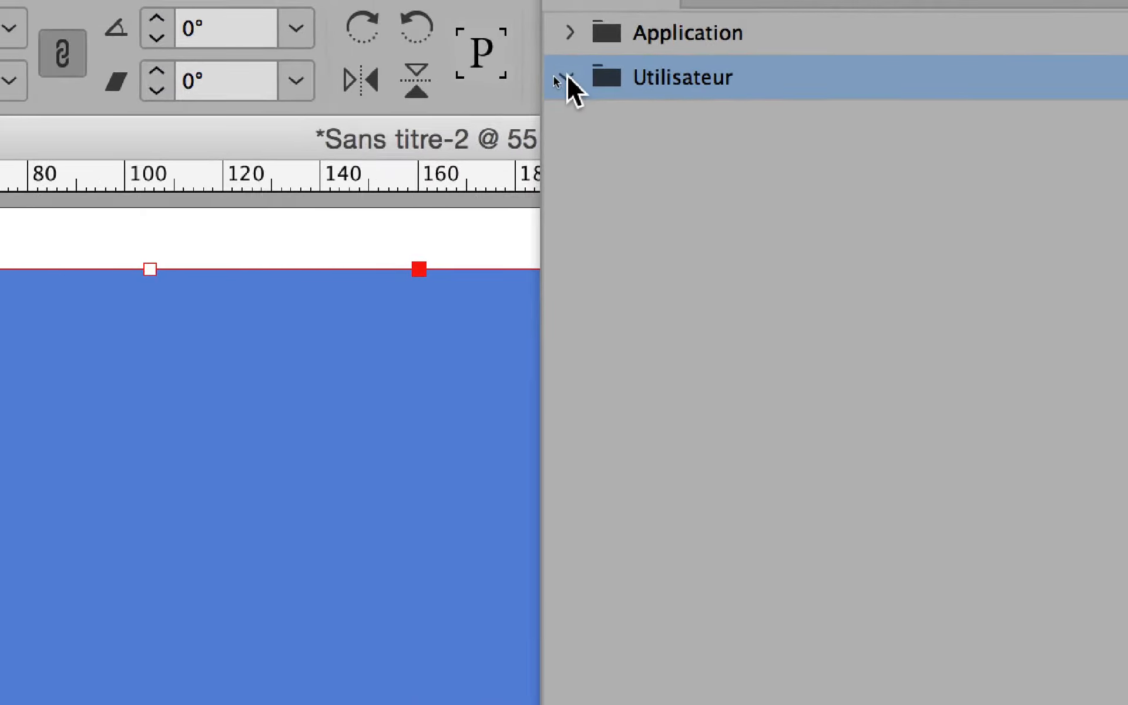
left_click(538, 72)
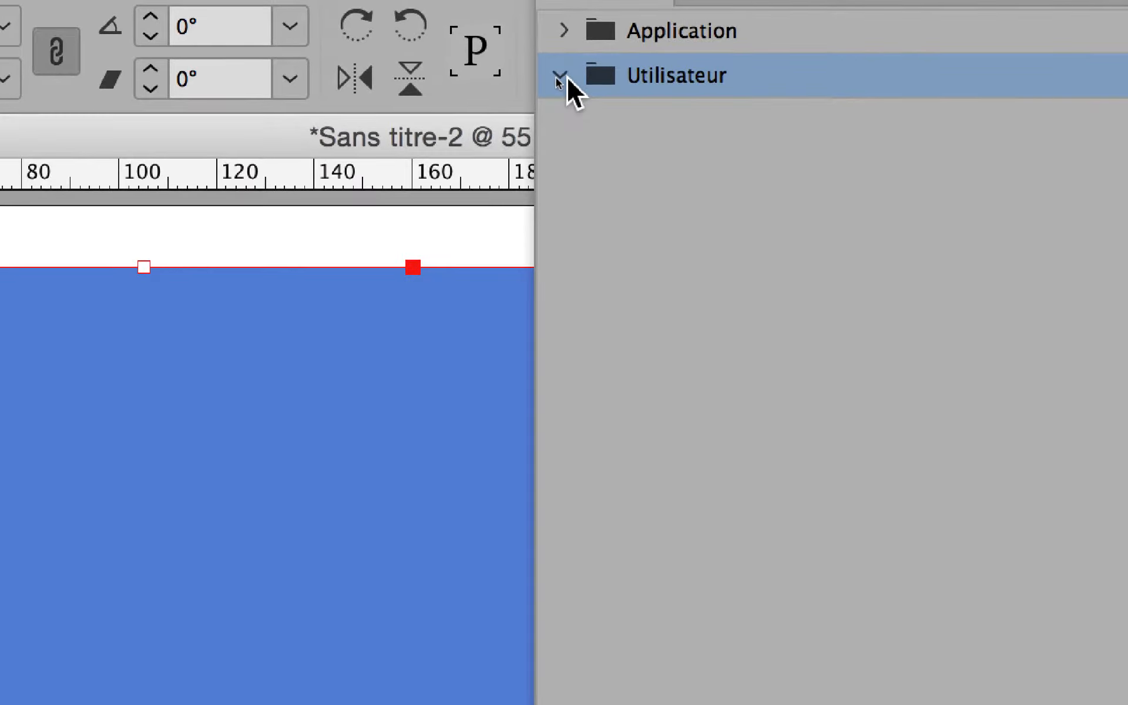
left_click(557, 76)
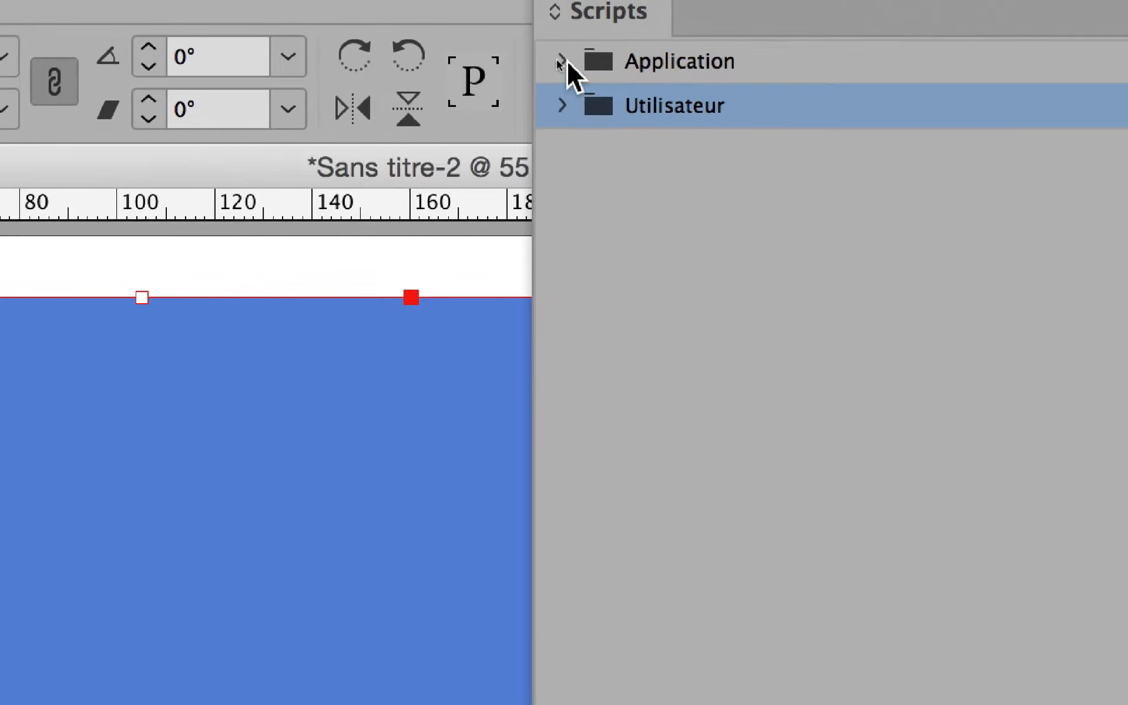
left_click(563, 61)
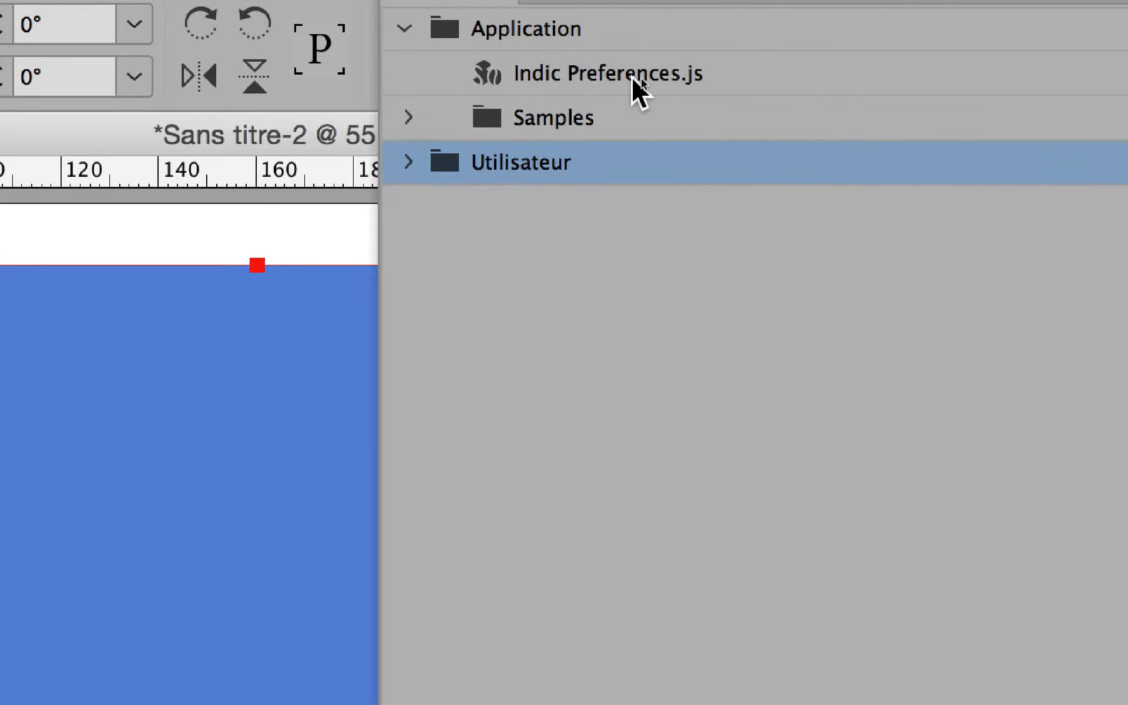
Expand the Samples folder under Application and its JavaScript subfolder to list the sample scripts
left_click(632, 77)
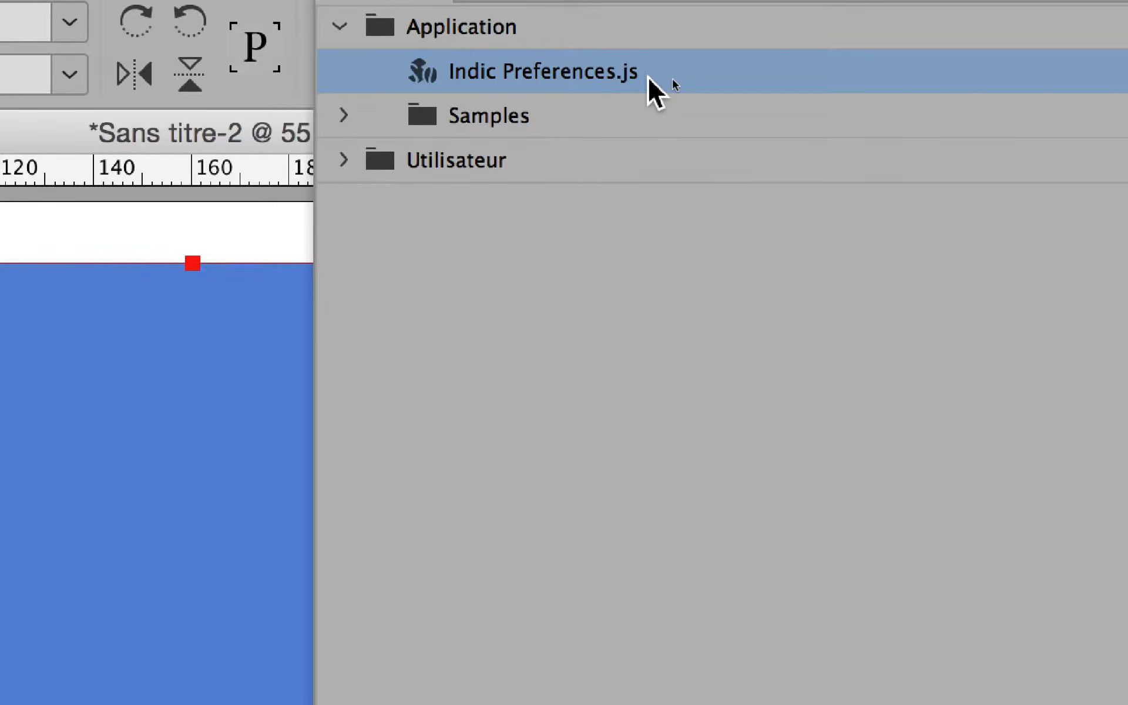
left_click(459, 117)
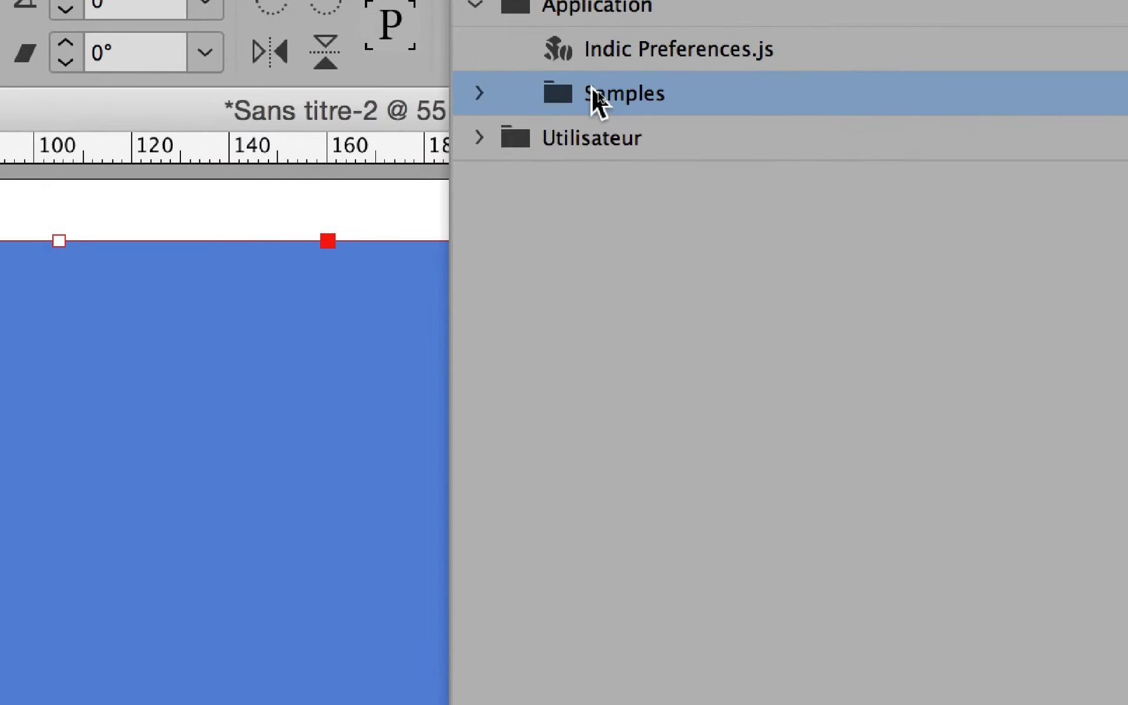
left_click(552, 88)
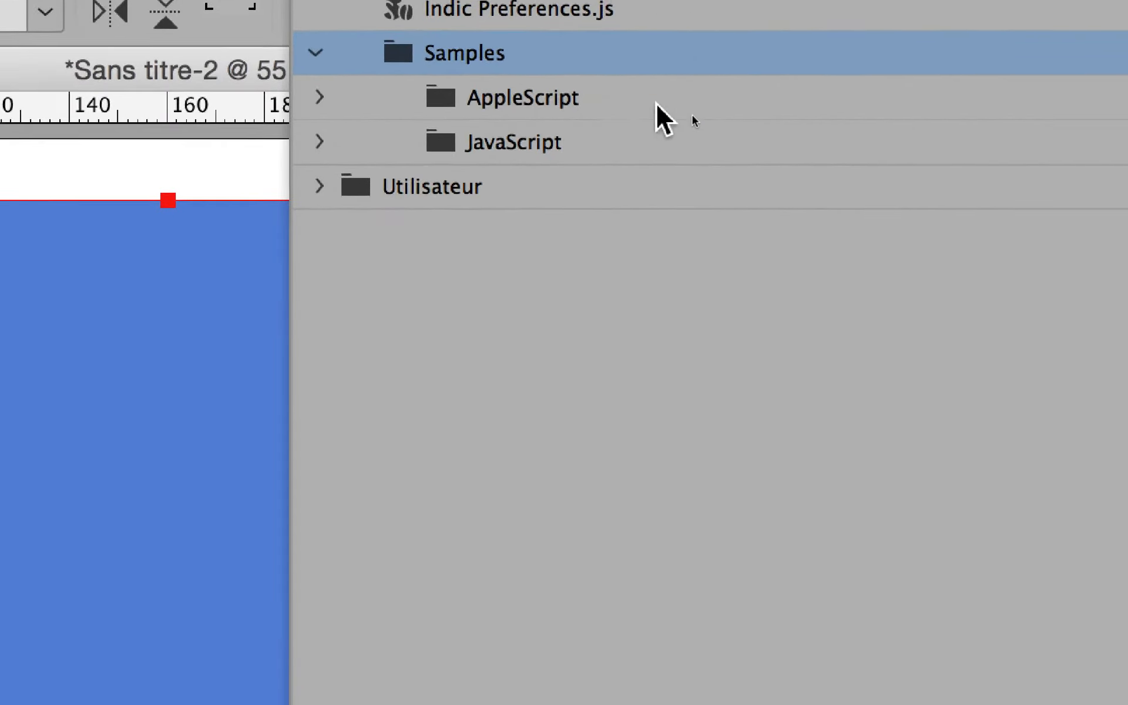
left_click(655, 93)
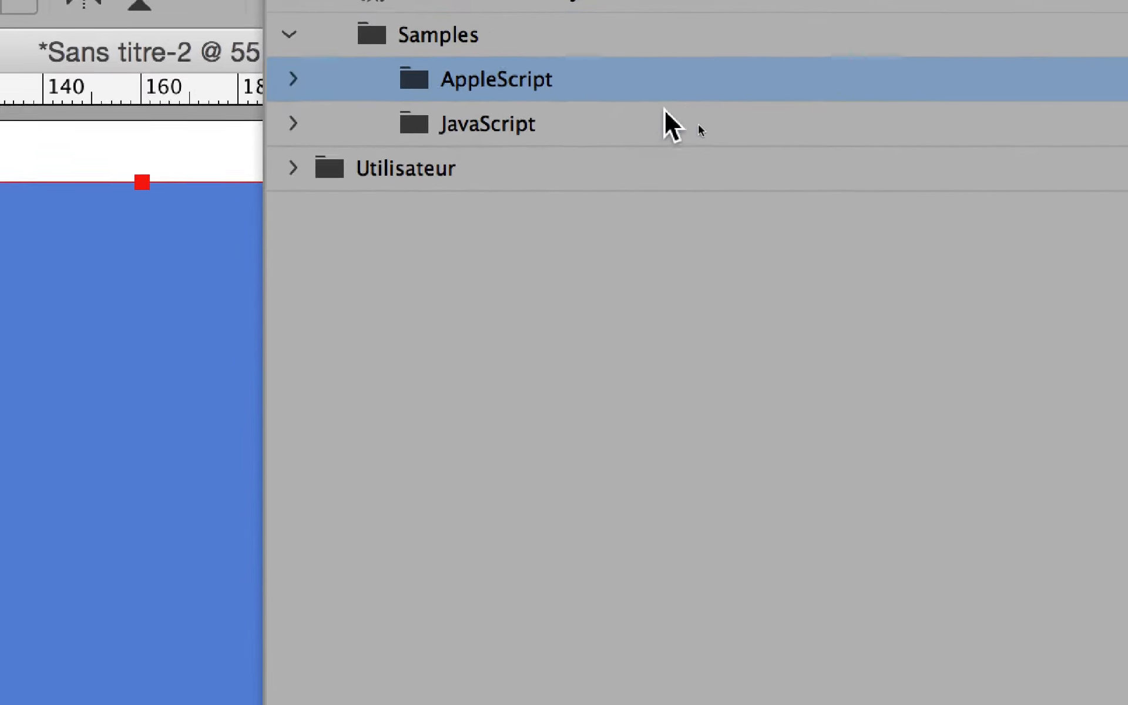
left_click(654, 127)
left_click(644, 88)
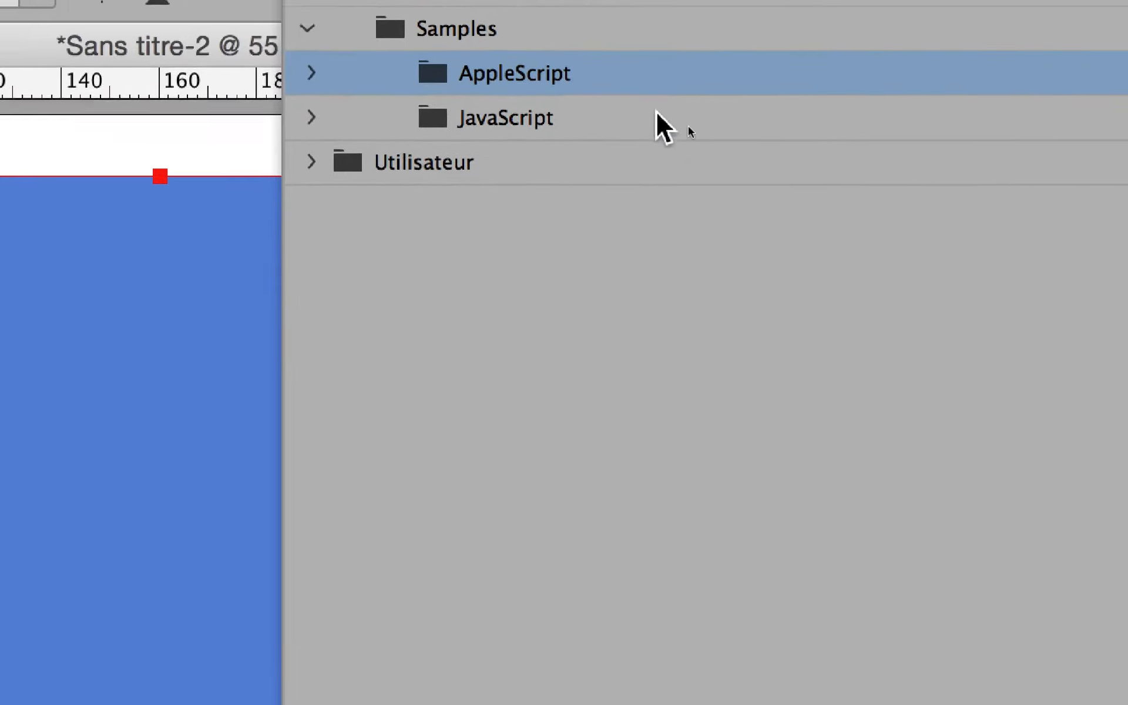
left_click(659, 152)
left_click(658, 106)
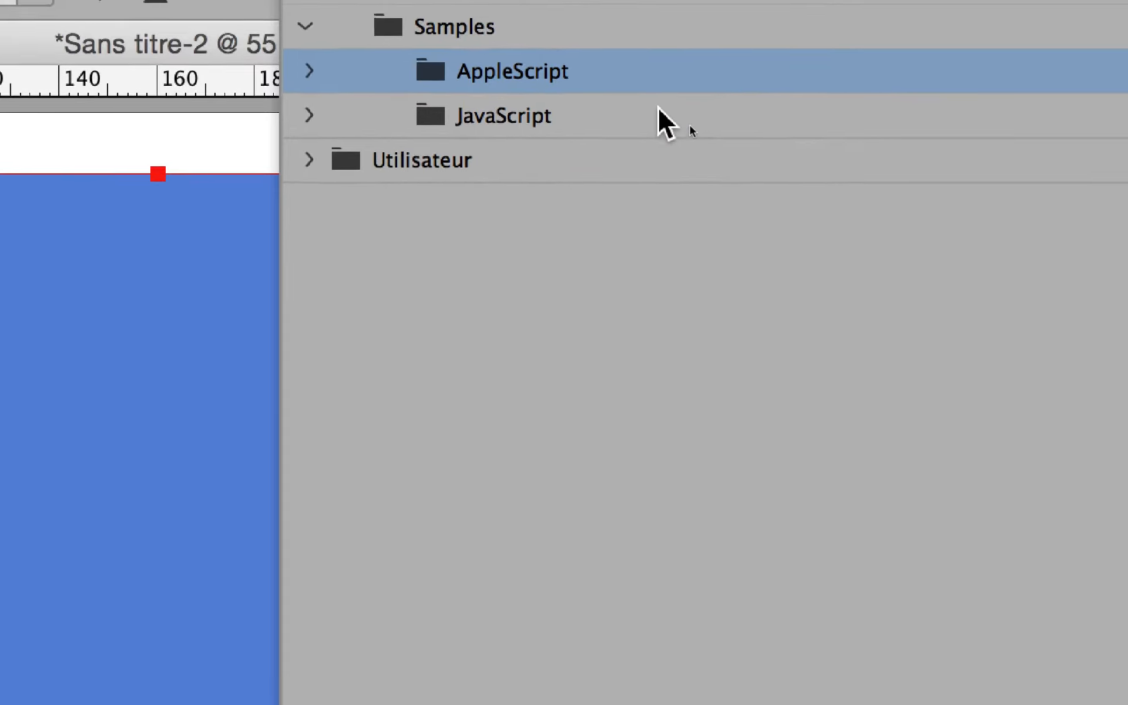
left_click(658, 107)
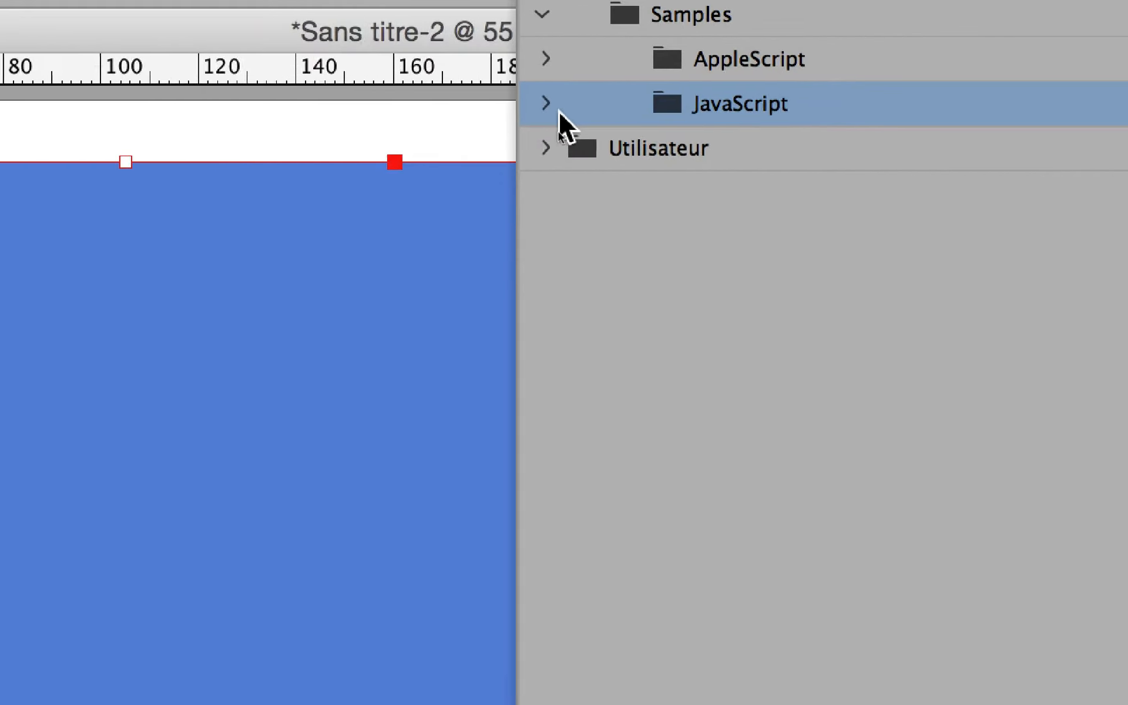
left_click(557, 108)
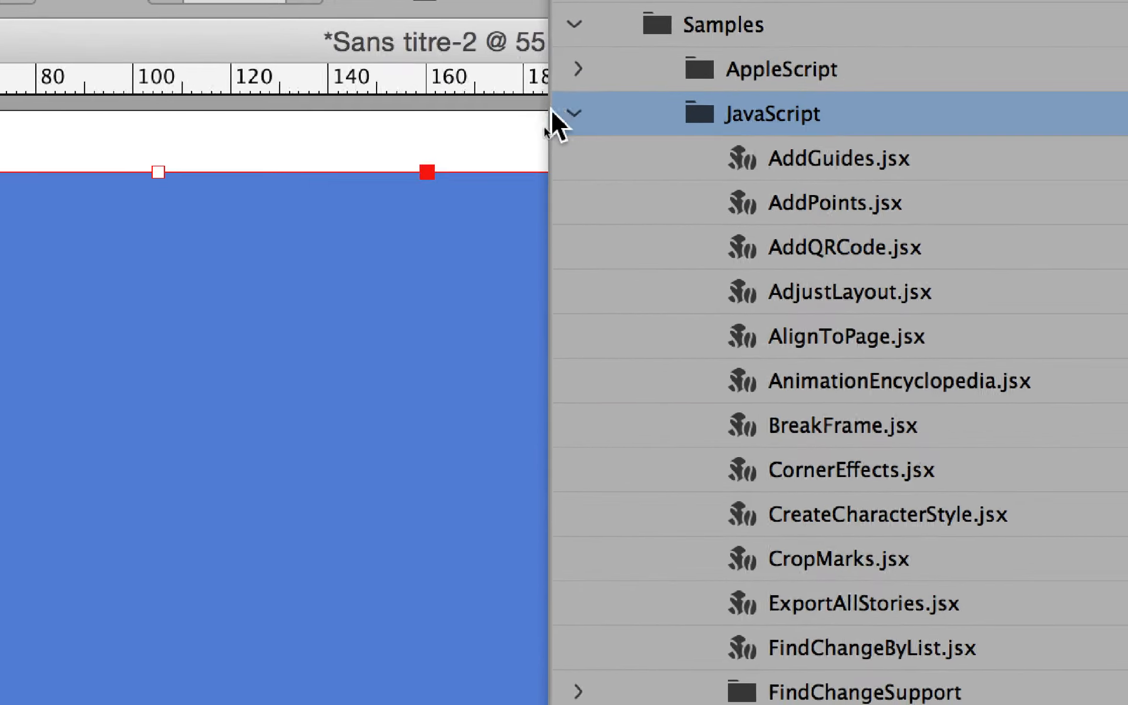
Move the Scripts panel just clear of the page so the whole blue rectangle is uncovered
left_click(357, 103)
left_click(358, 103)
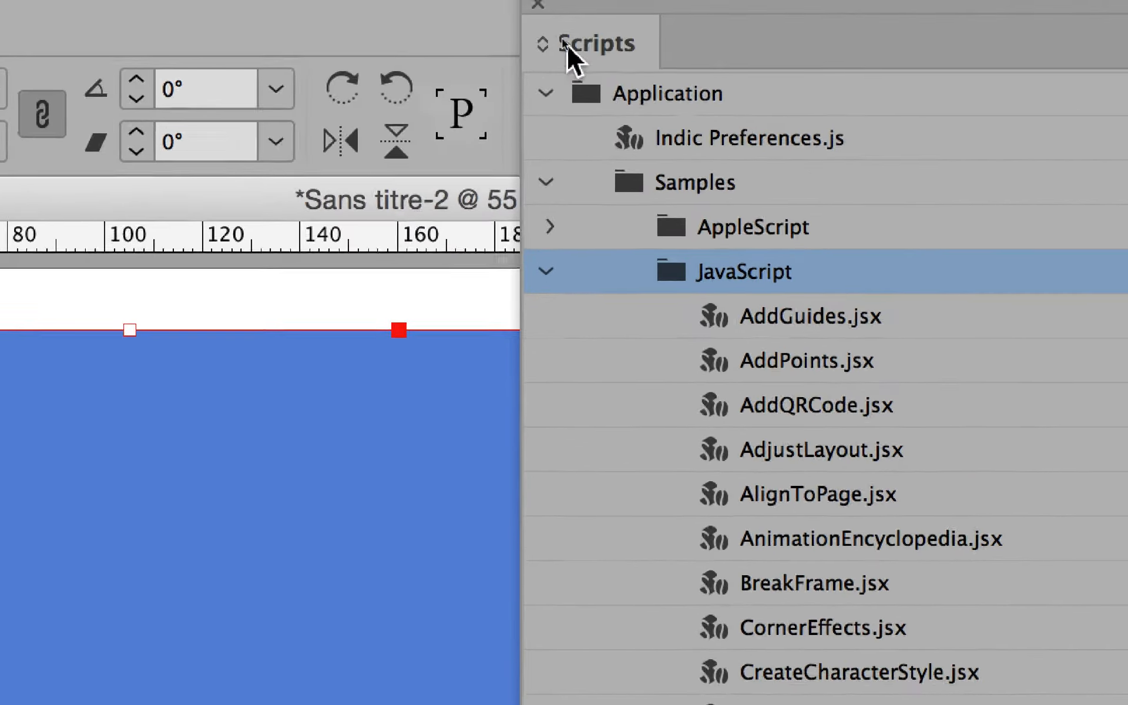
left_click_drag(588, 7, 715, 5)
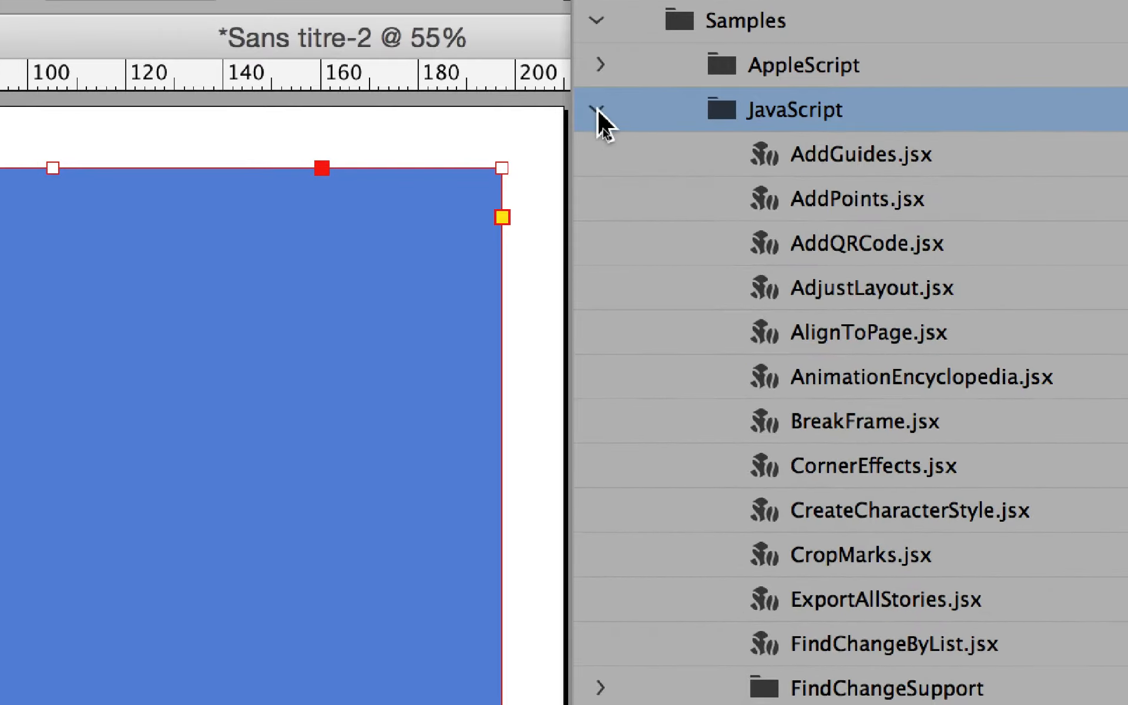
Run the MakeGrid.jsx script from the JavaScript samples on the selected blue rectangle
left_click(494, 63)
left_click(599, 109)
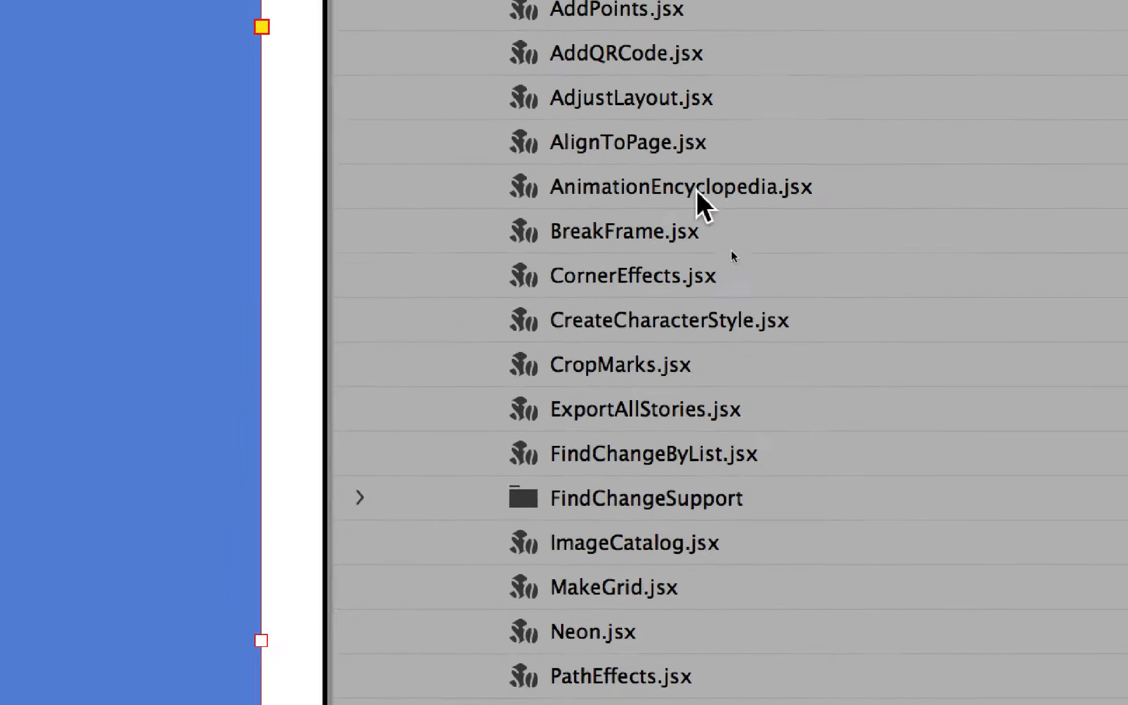
left_click(649, 262)
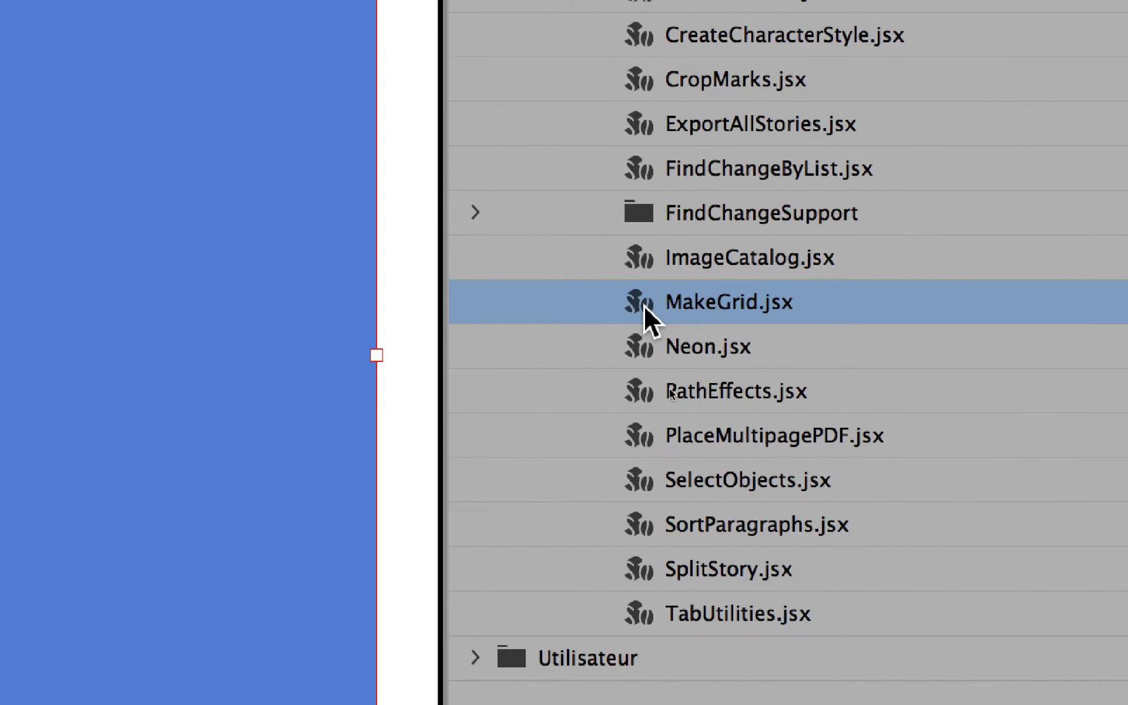
double_click(644, 305)
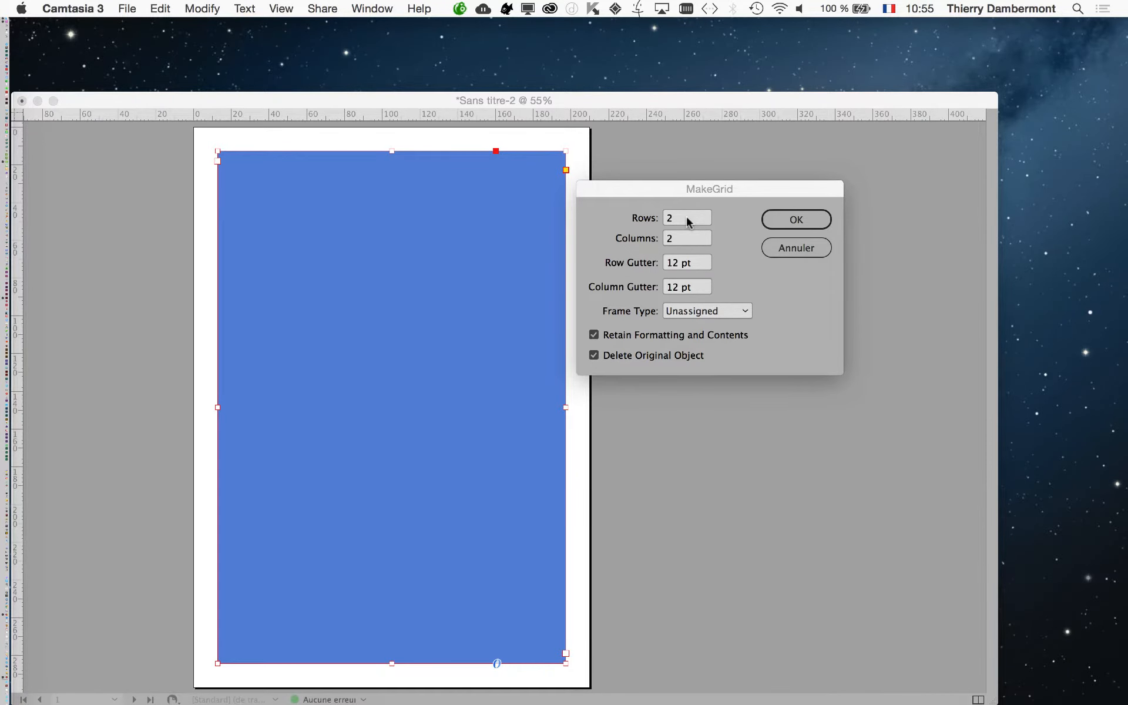
Set the MakeGrid rows to 3 and keep the columns at 2
left_click(687, 221)
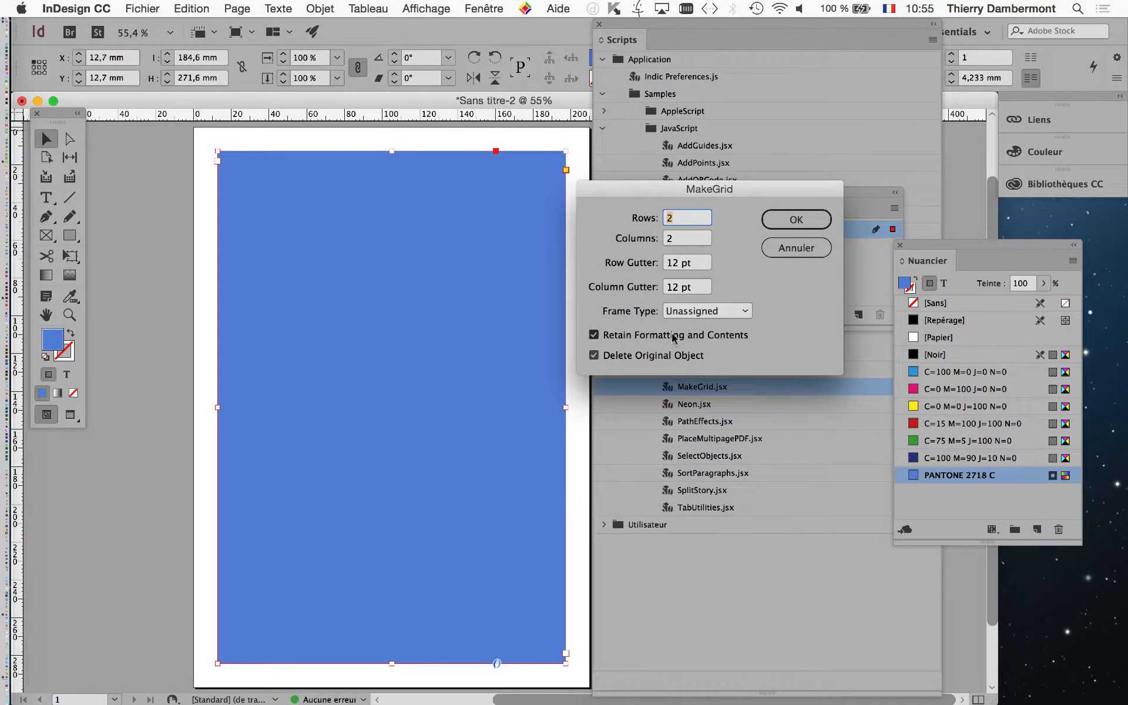
left_click_drag(756, 203, 756, 141)
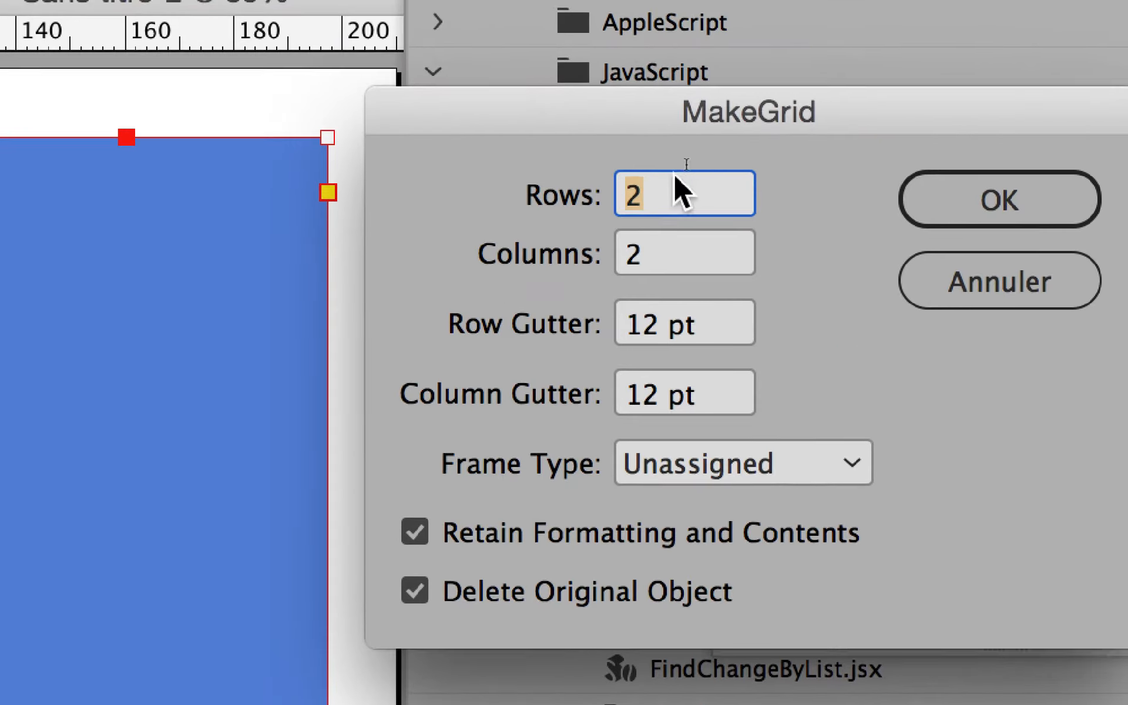
left_click(763, 84)
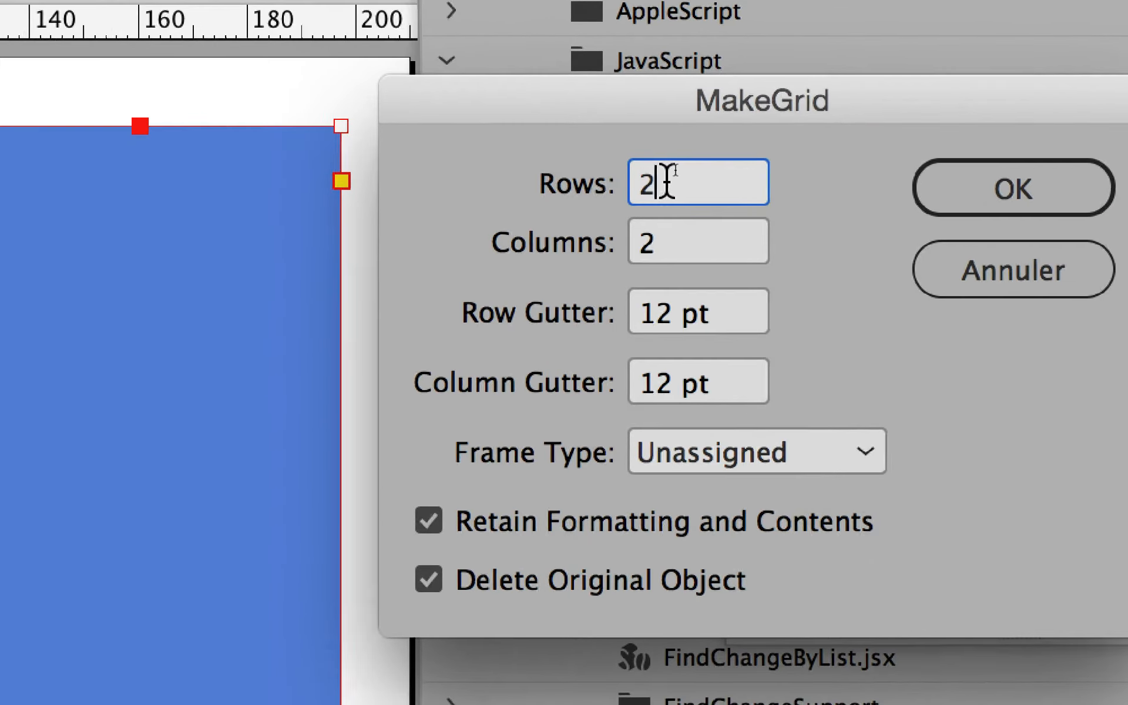
left_click_drag(666, 180, 595, 188)
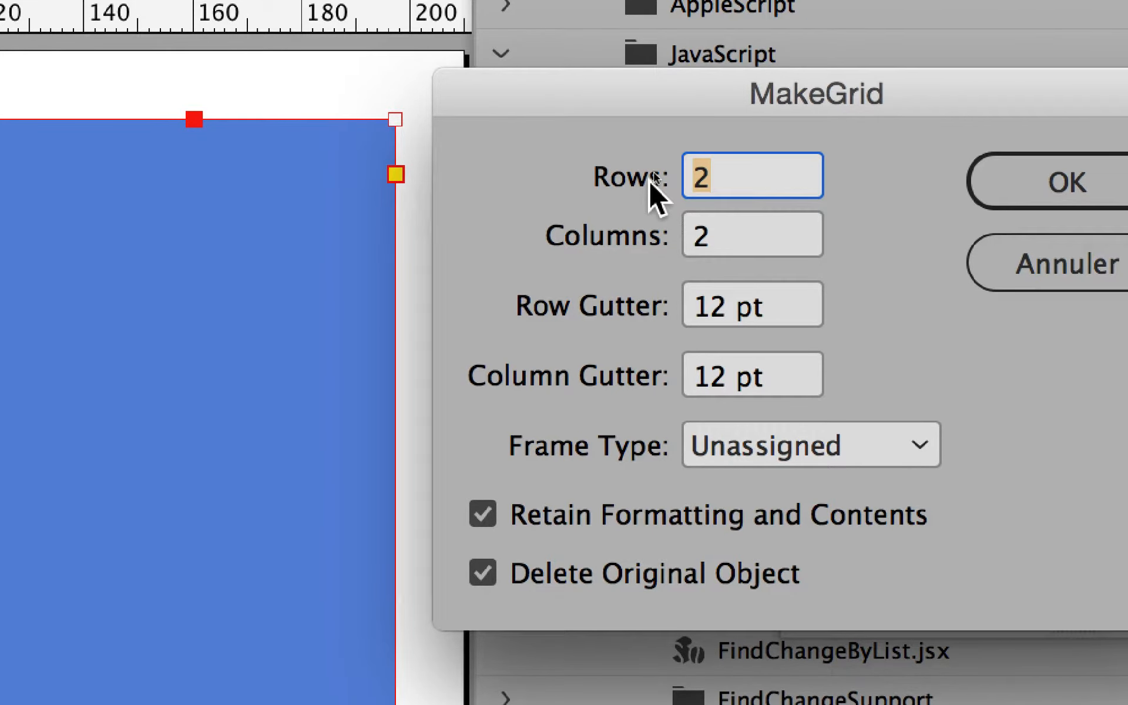
type("3")
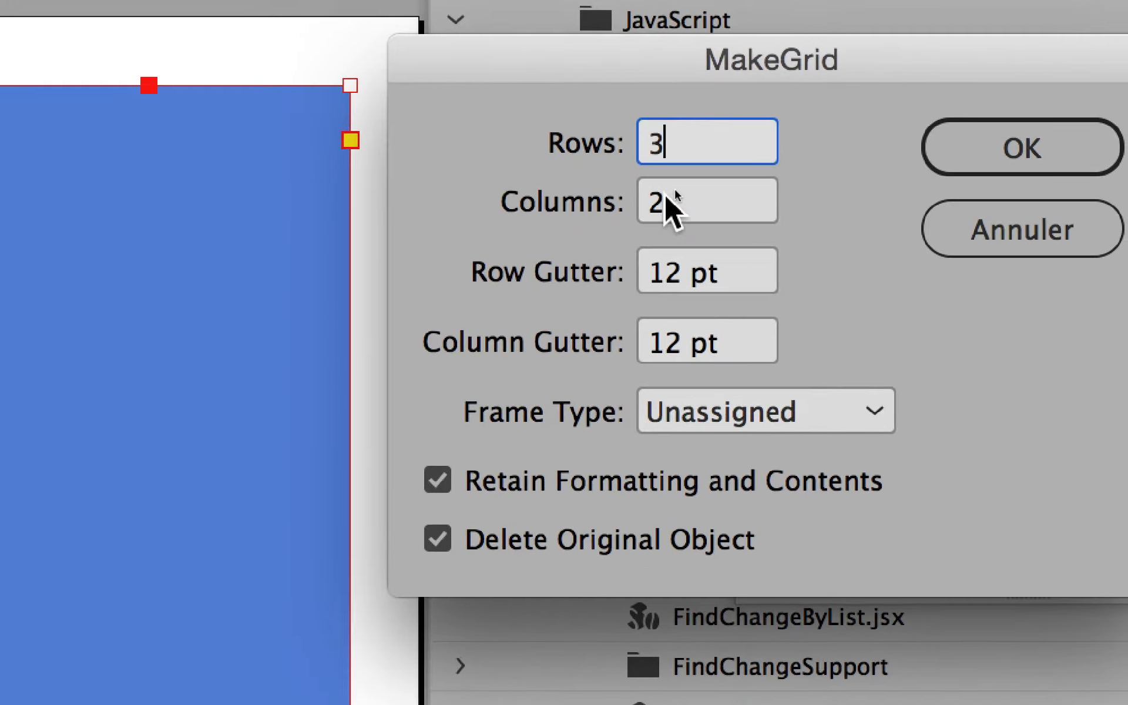
left_click_drag(712, 240, 695, 243)
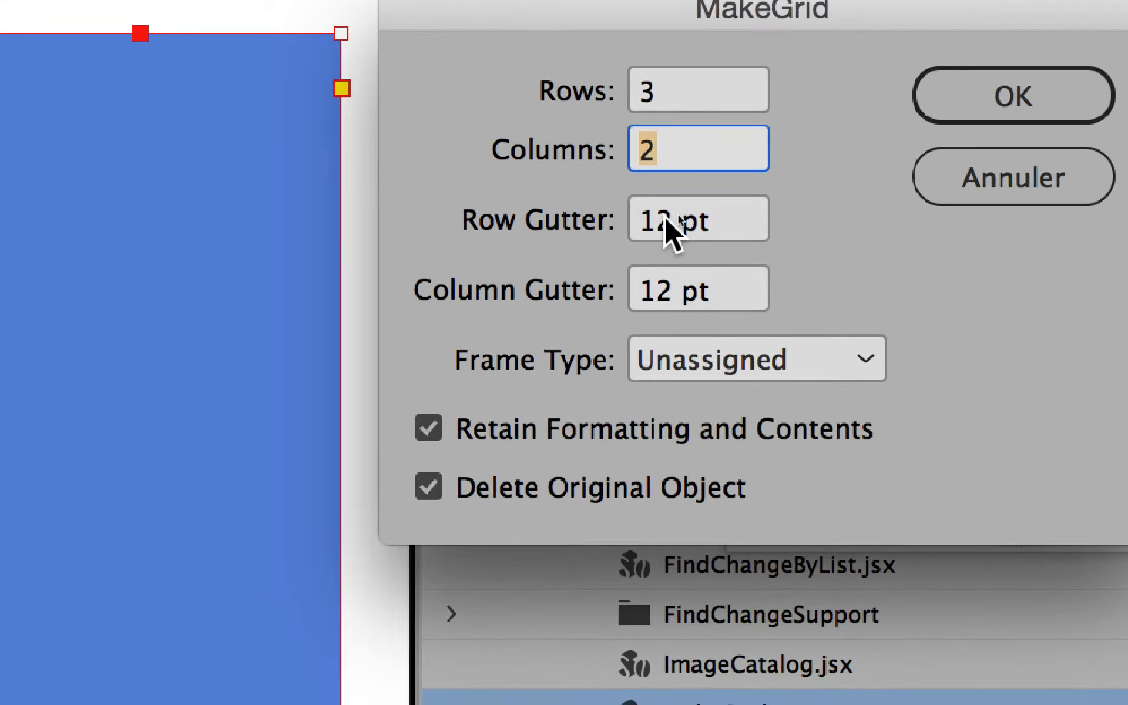
Set both the row gutter and the column gutter of the grid to 0 pt
left_click_drag(685, 260, 655, 219)
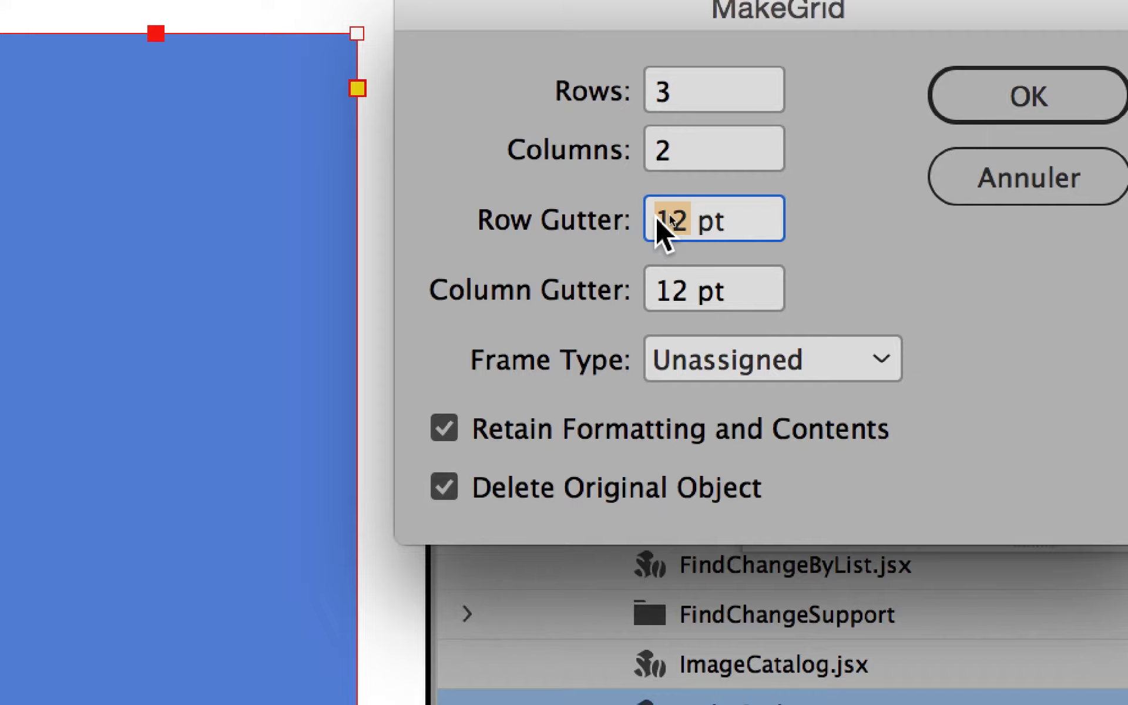
type("0")
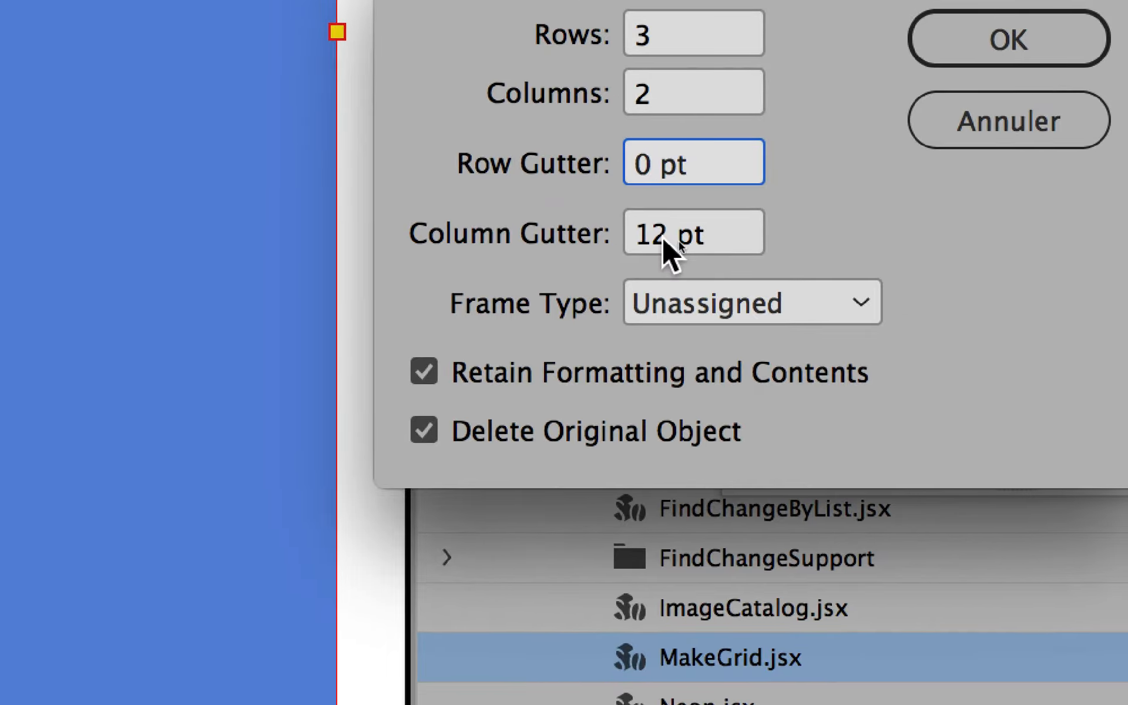
double_click(670, 289)
type("0")
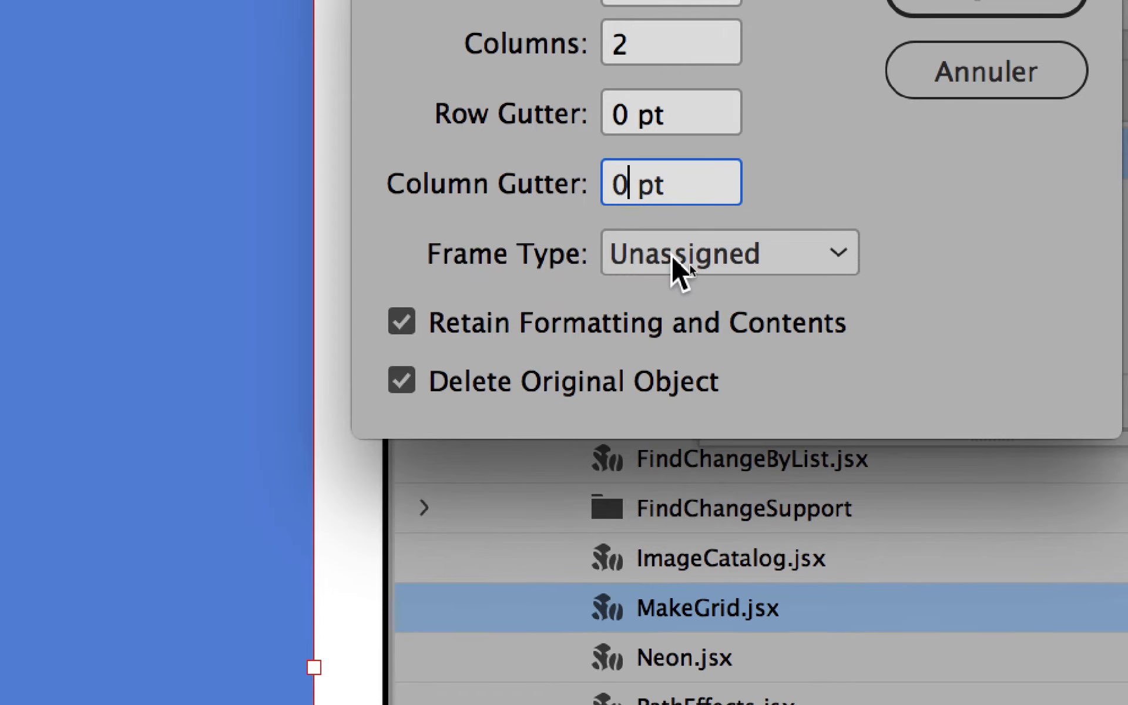
Keep the frame type Unassigned, with formatting retained and the original object deleted, and generate the grid
left_click(671, 255)
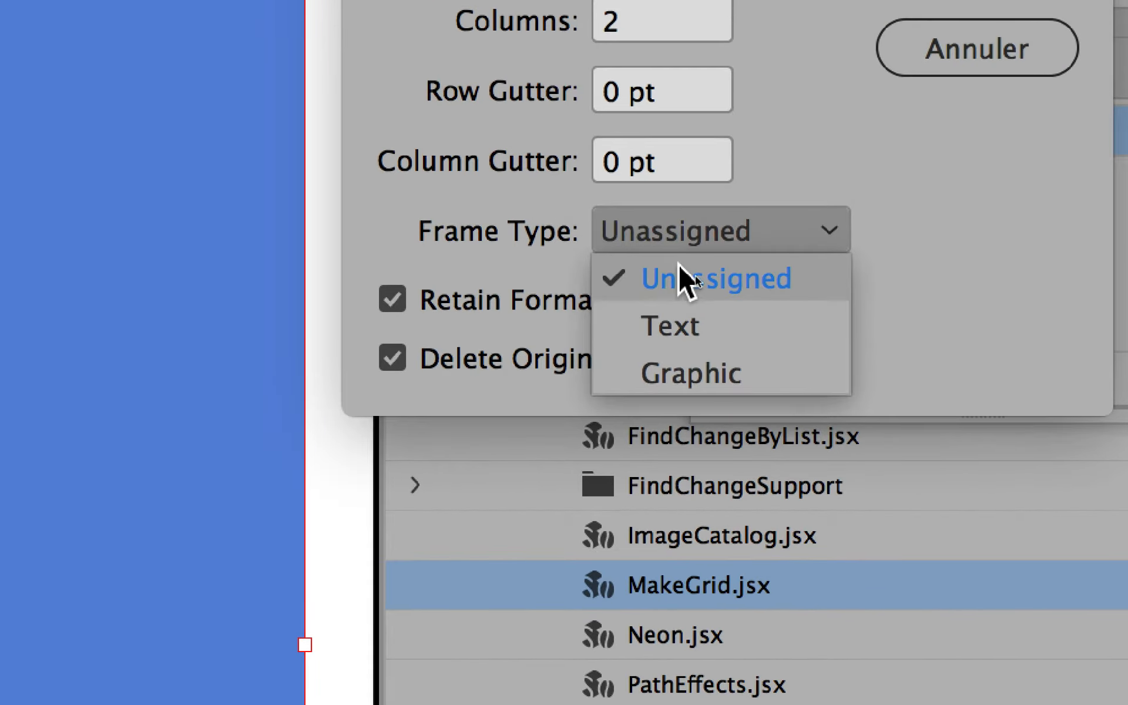
left_click(656, 202)
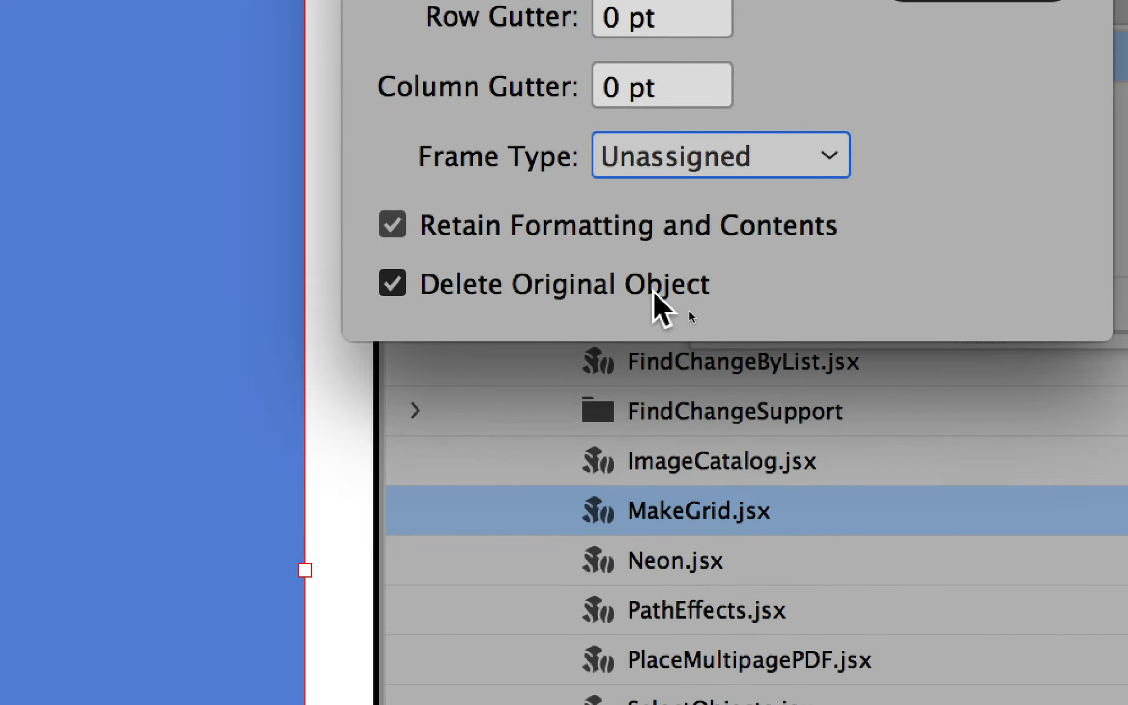
key("Return")
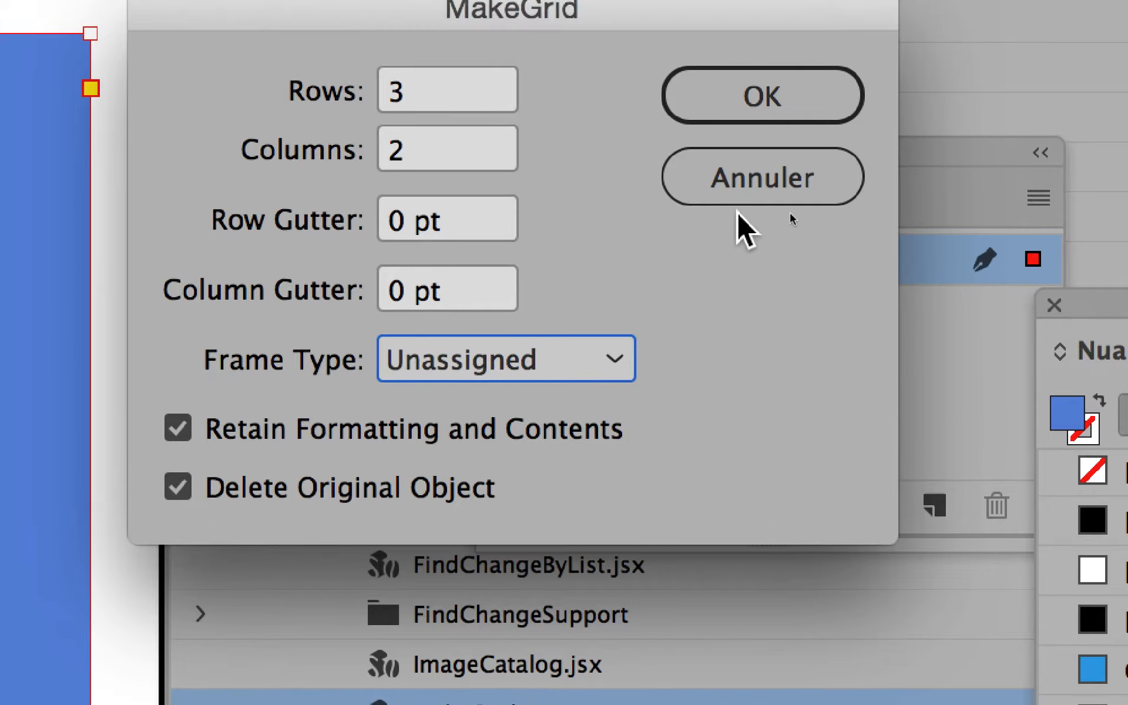
left_click(762, 67)
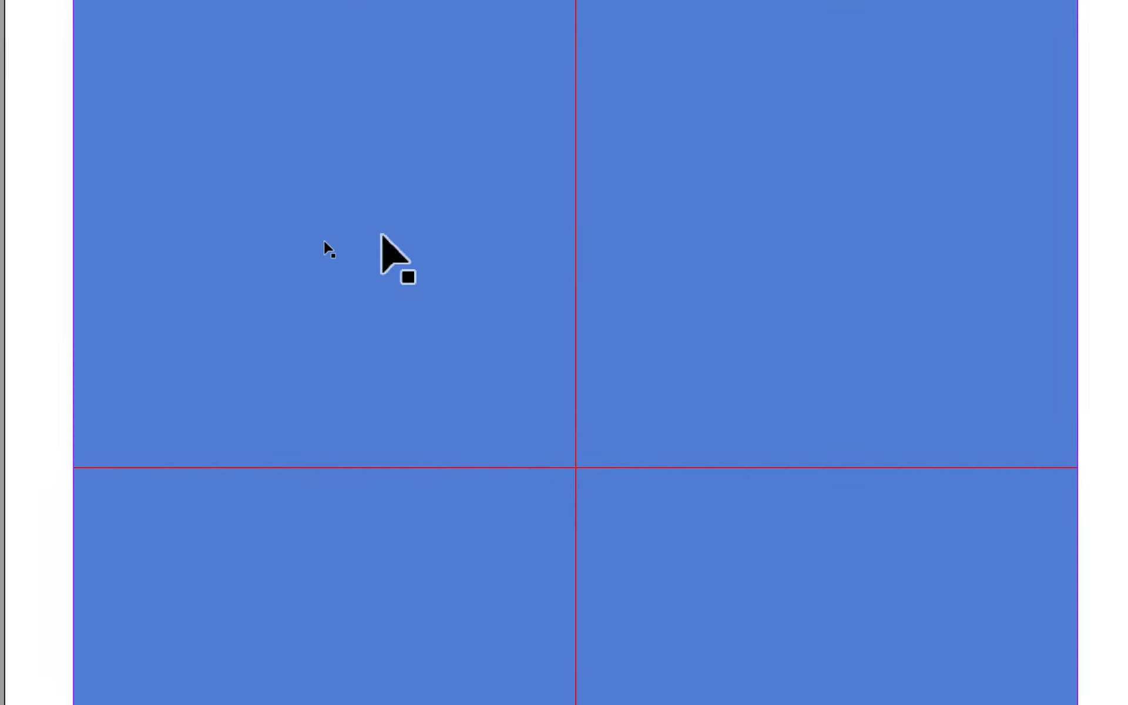
Select the grid cells one after another to check that each is a separate frame
left_click(378, 233)
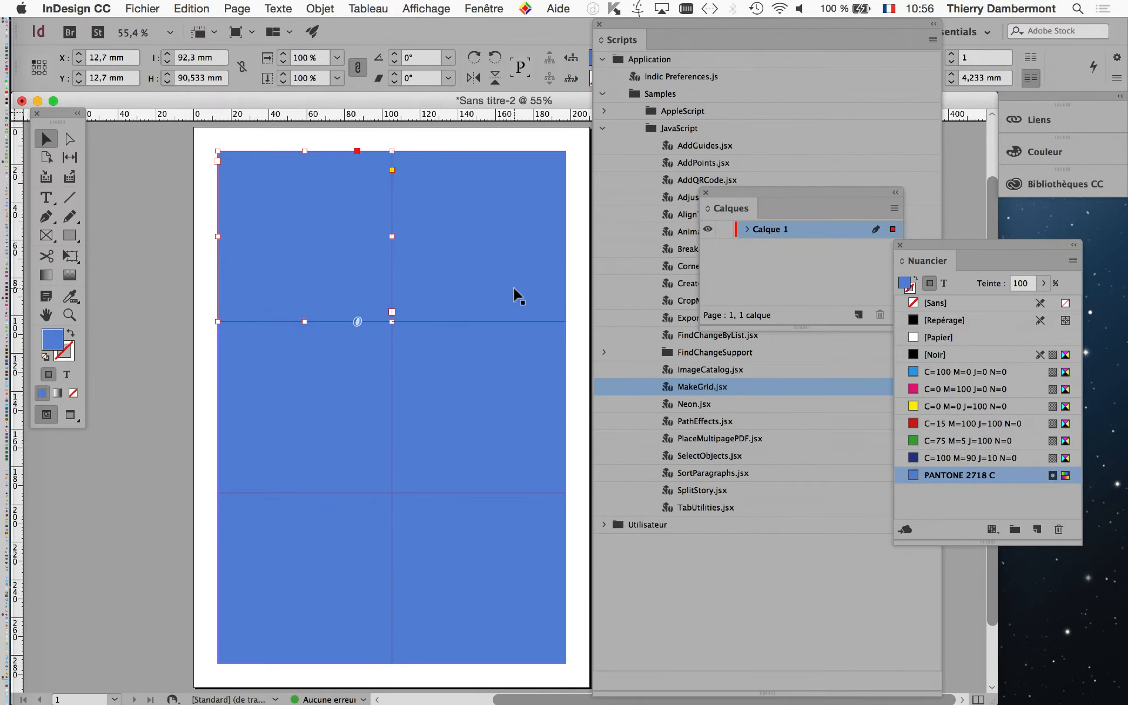
left_click(893, 419)
left_click(481, 383)
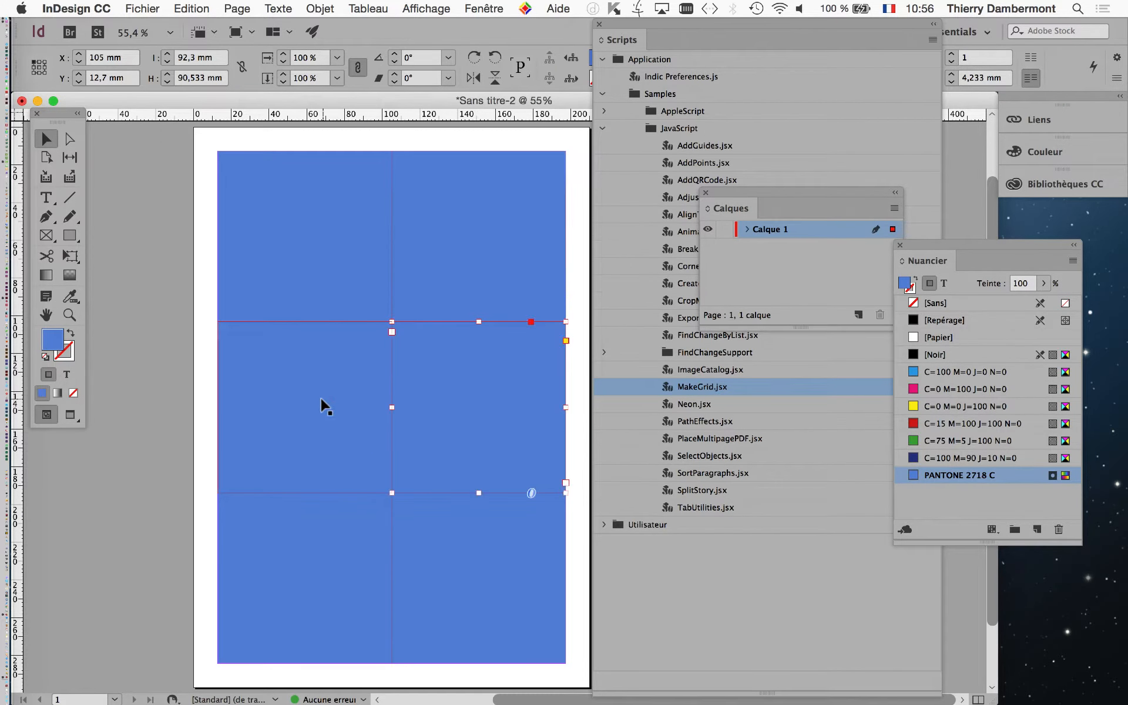
left_click(323, 403)
left_click(327, 564)
left_click(435, 576)
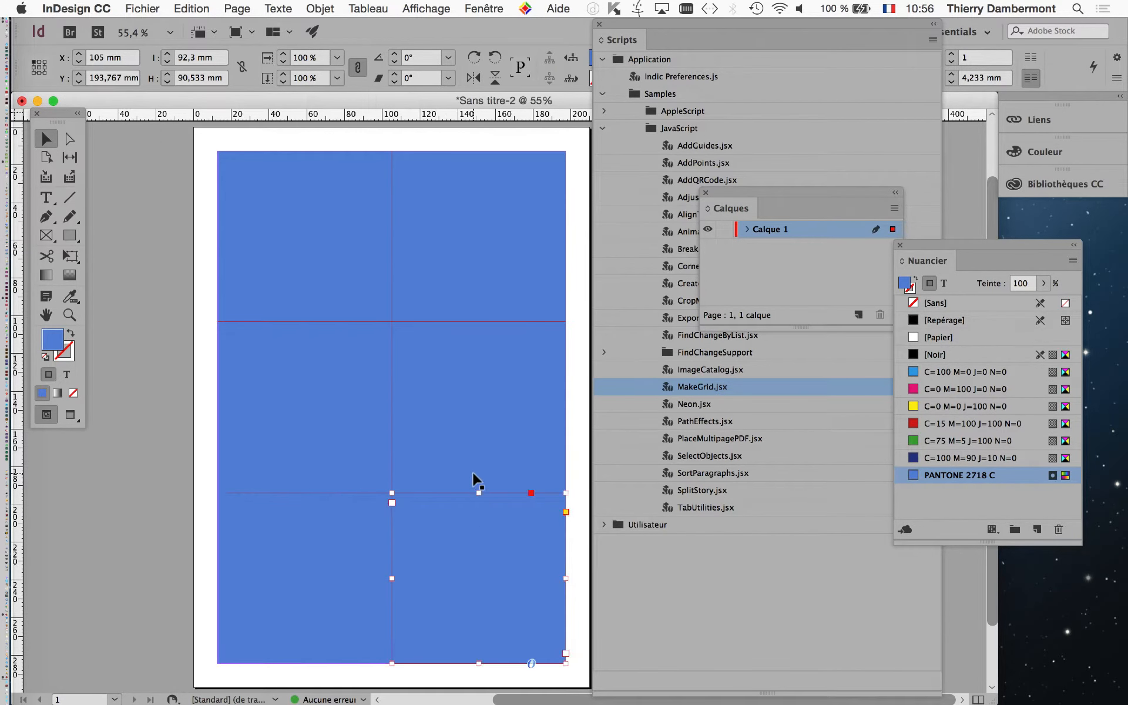
left_click(460, 432)
left_click(332, 425)
left_click(319, 282)
left_click(443, 269)
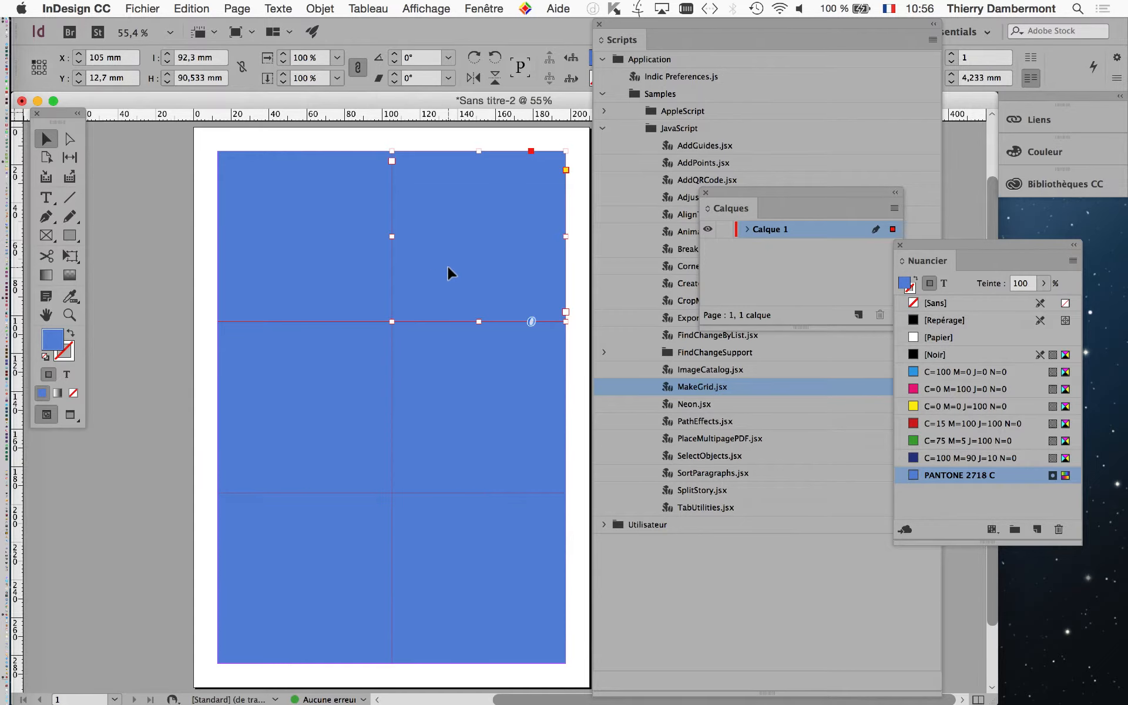
Select all the grid frames, move the Nuancier panel closer to the page and lower their PANTONE 2718 C tint to 26 %
key("super+a")
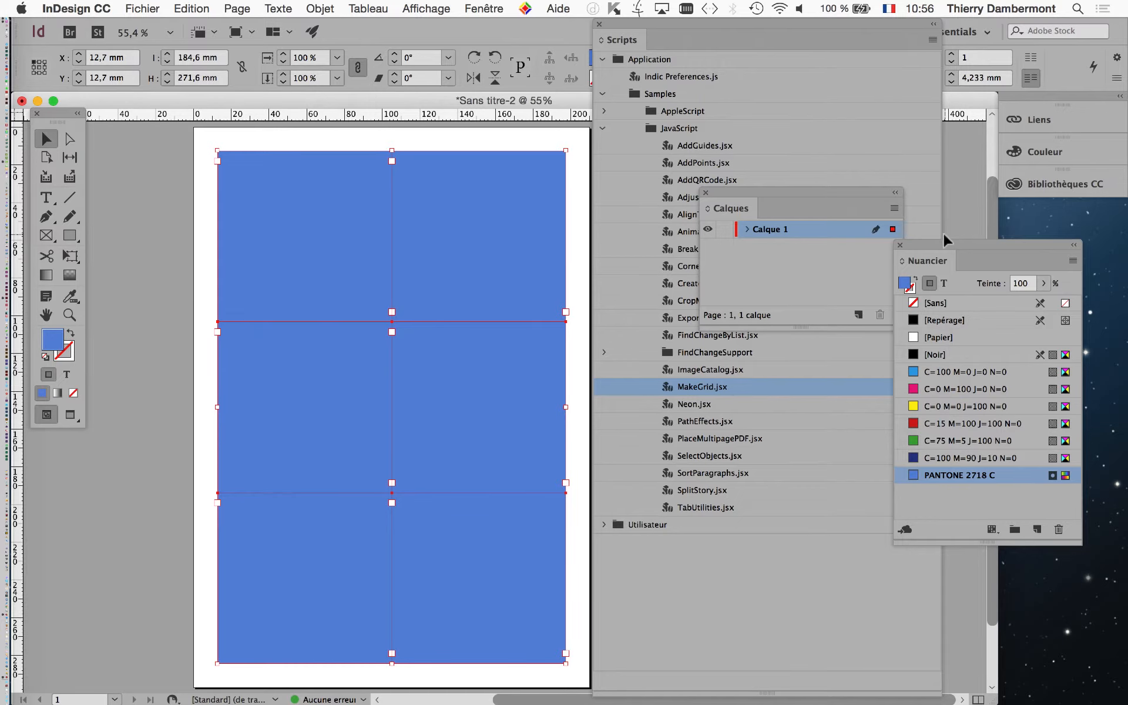
left_click_drag(943, 238, 675, 117)
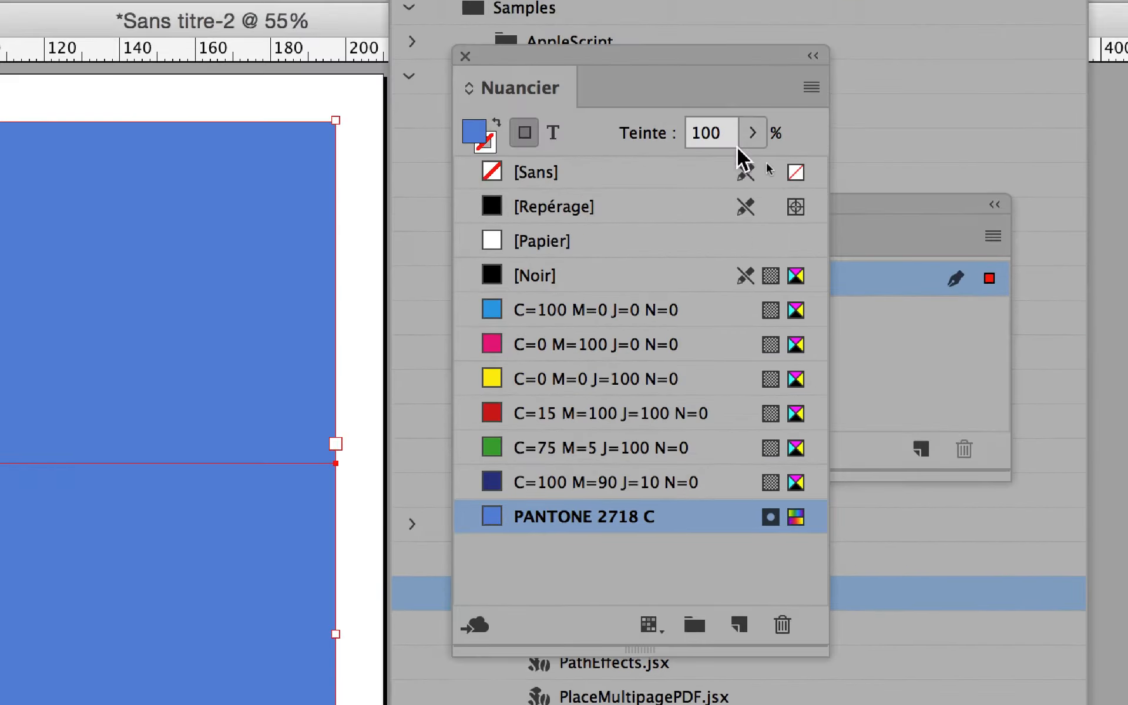
left_click(747, 131)
left_click_drag(727, 160, 697, 156)
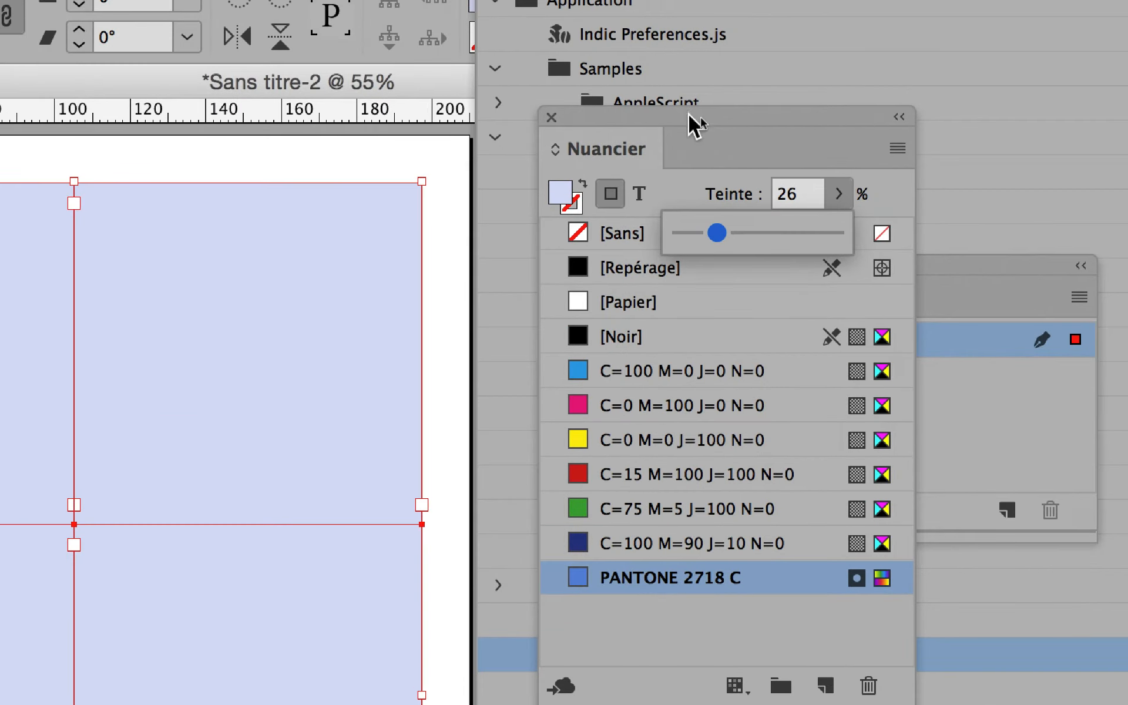
left_click(674, 46)
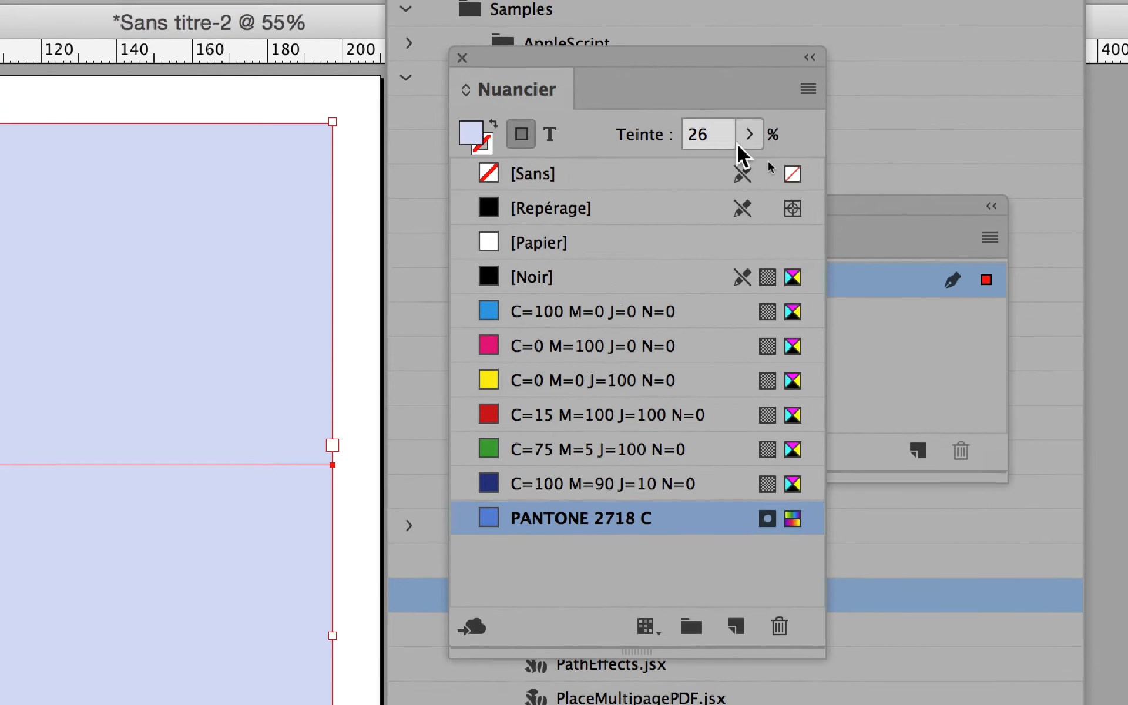
Lower the tint of the selected grid frames to 14 % and deselect them
left_click(747, 132)
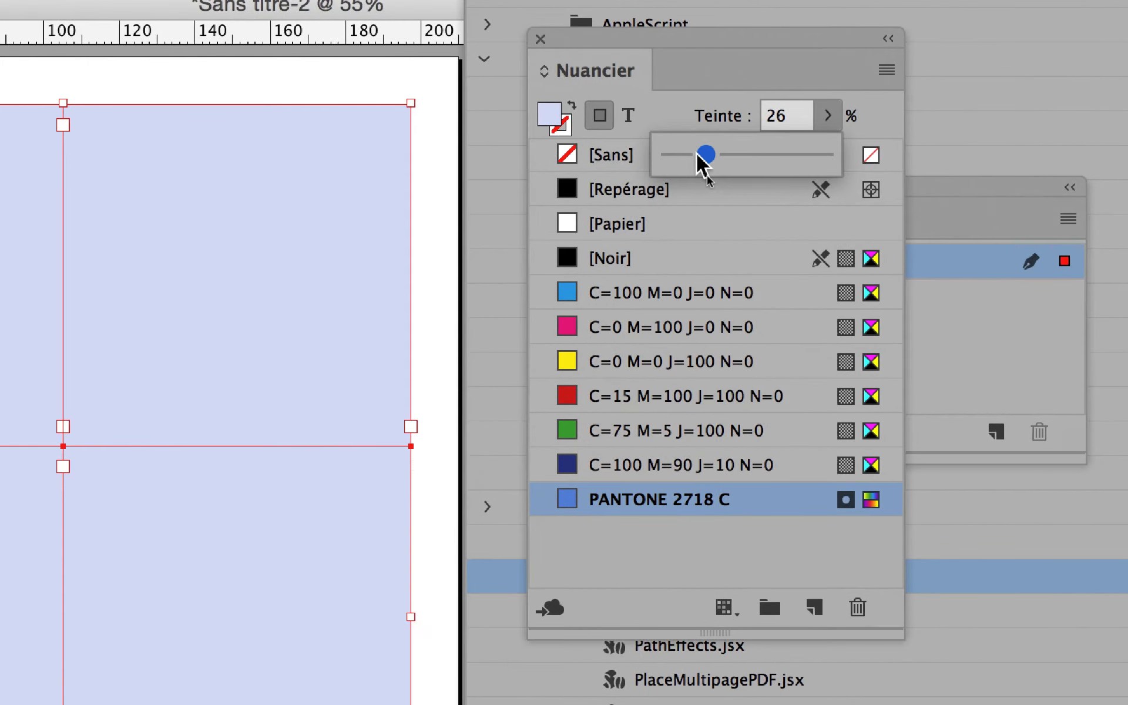
left_click_drag(651, 158, 691, 156)
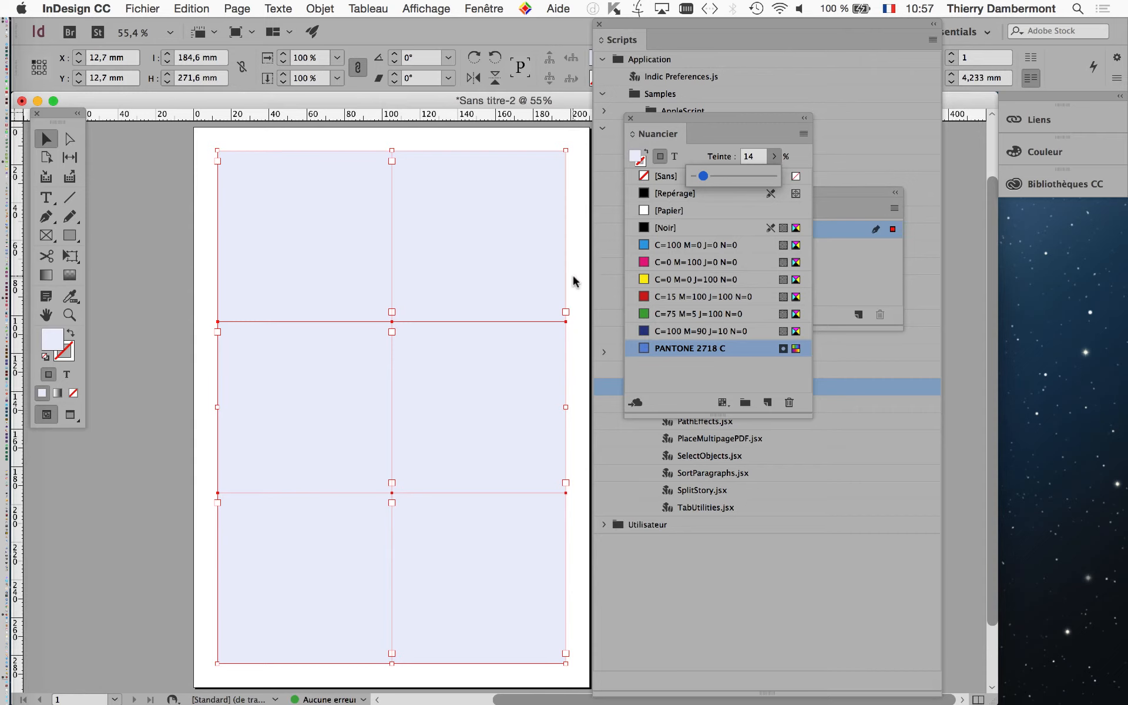
left_click(445, 384)
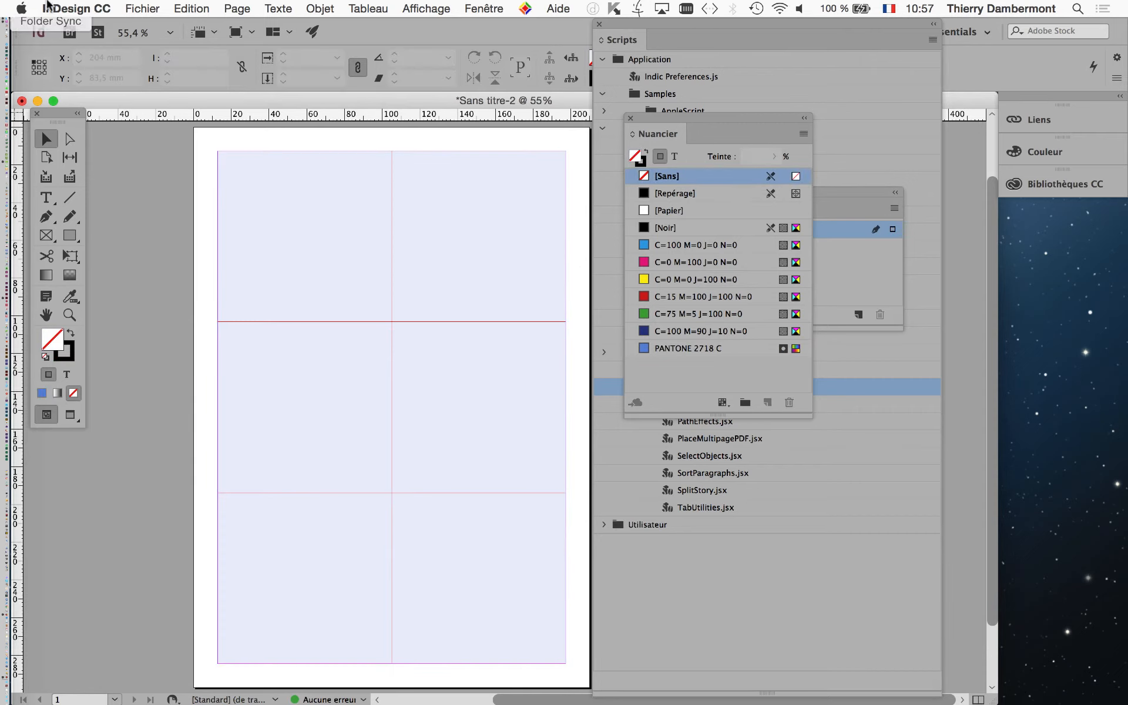
Save the document as grille-simple-01.indd in the ID initiation JOUR 4 folder
left_click(130, 7)
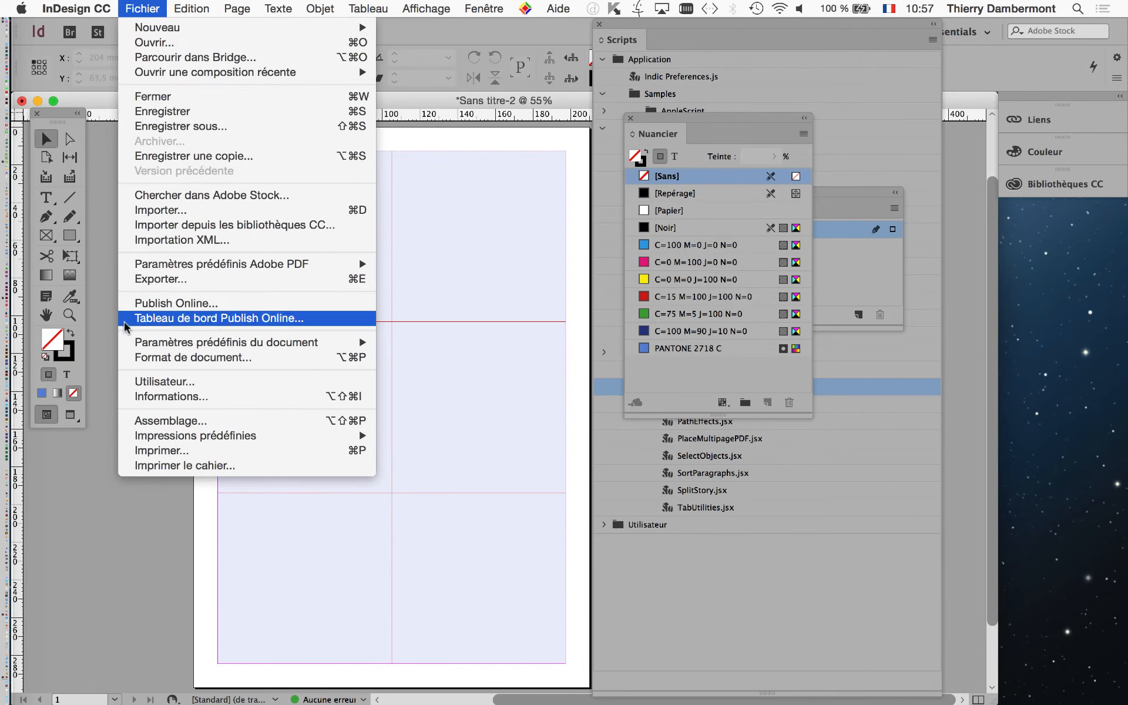
left_click(173, 126)
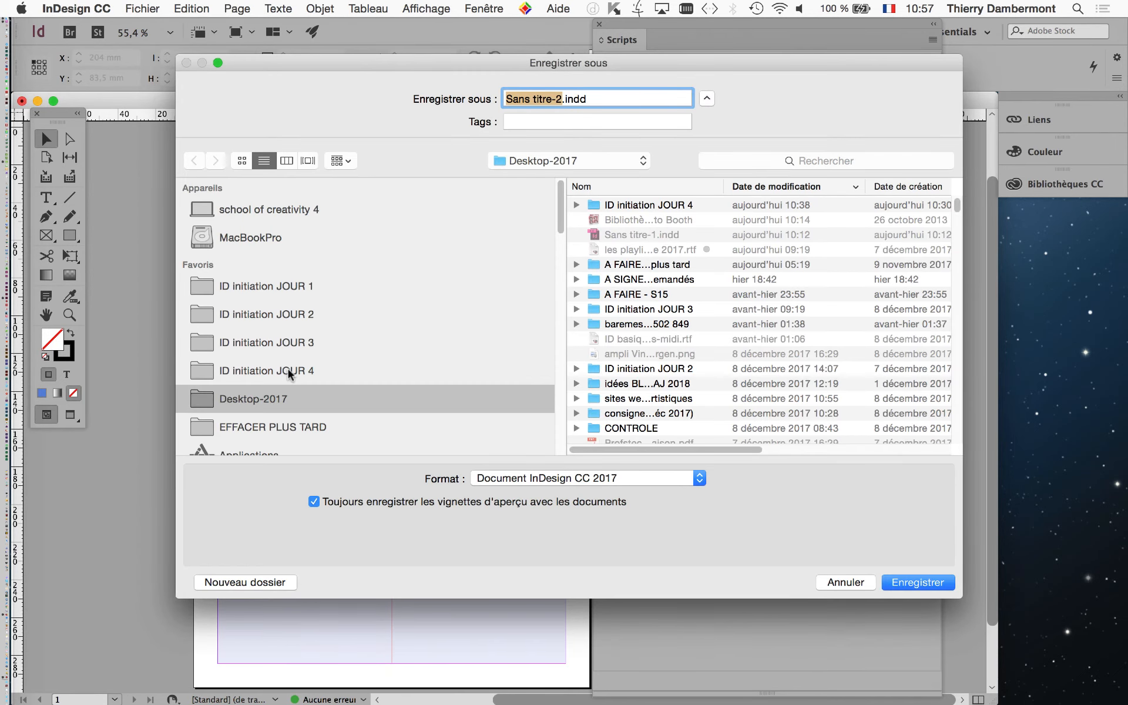
left_click(293, 370)
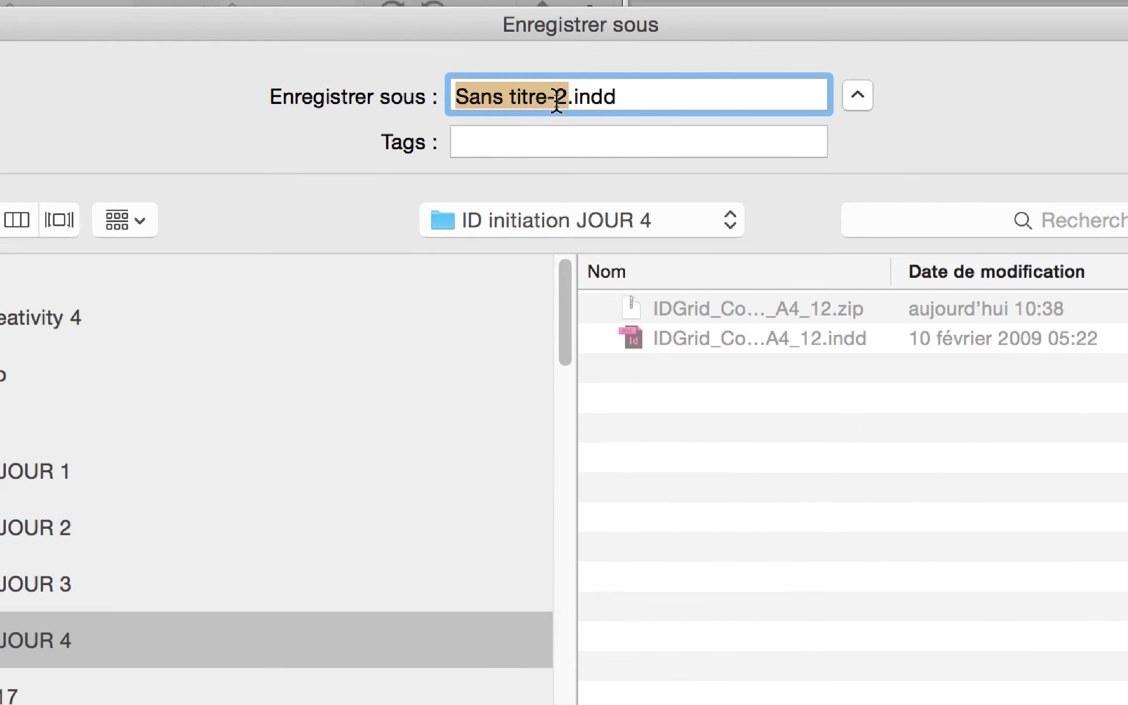
type("grille")
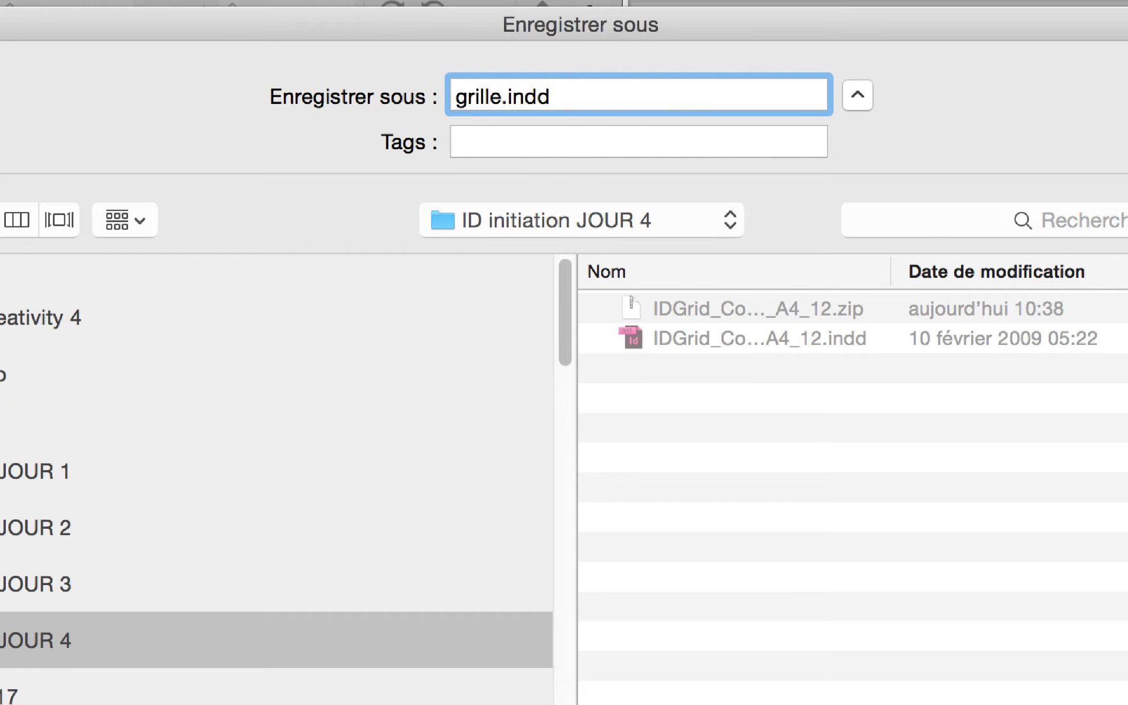
type("-simple")
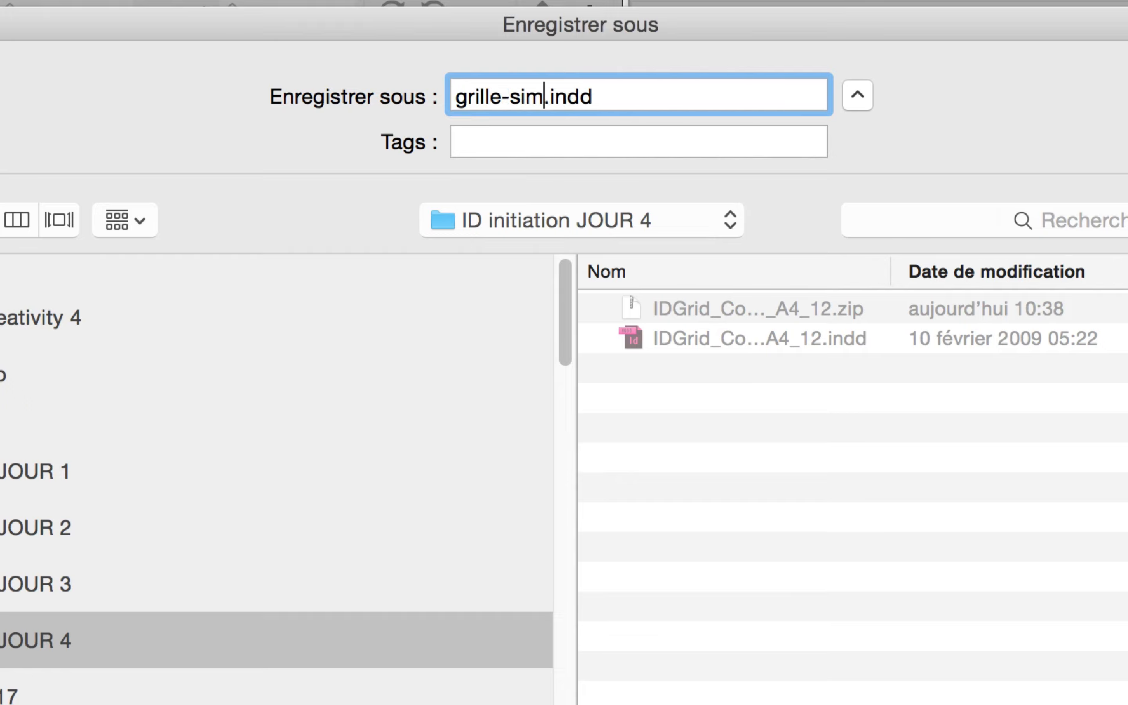
type("-01")
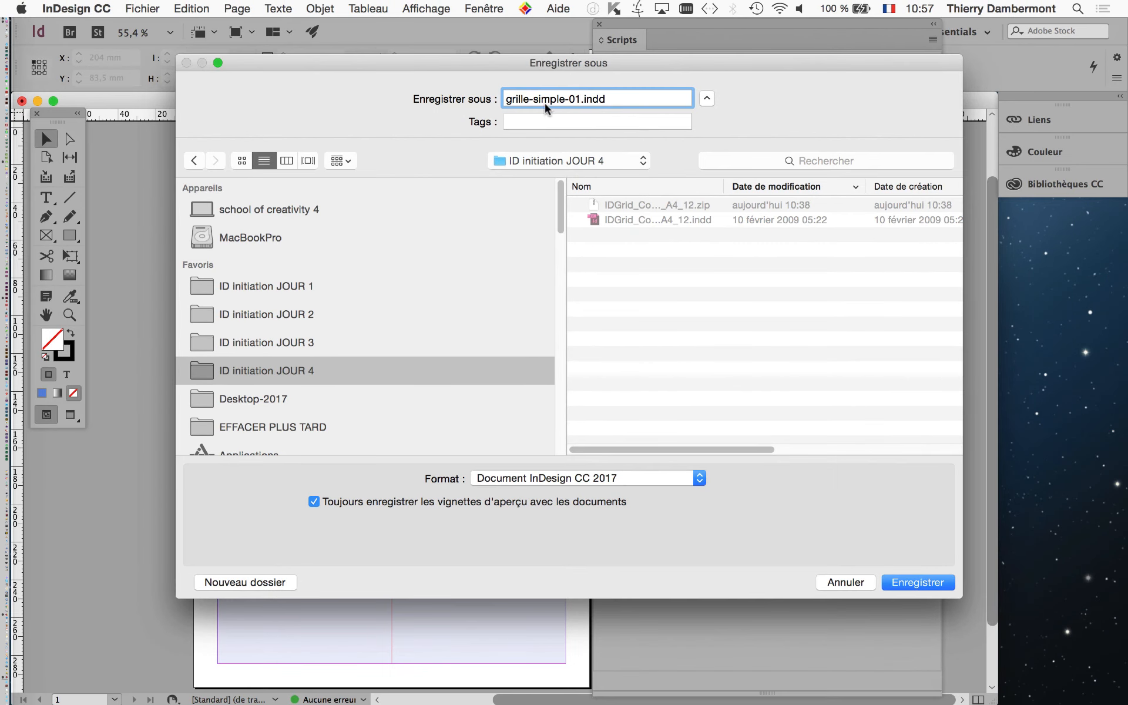
left_click(911, 582)
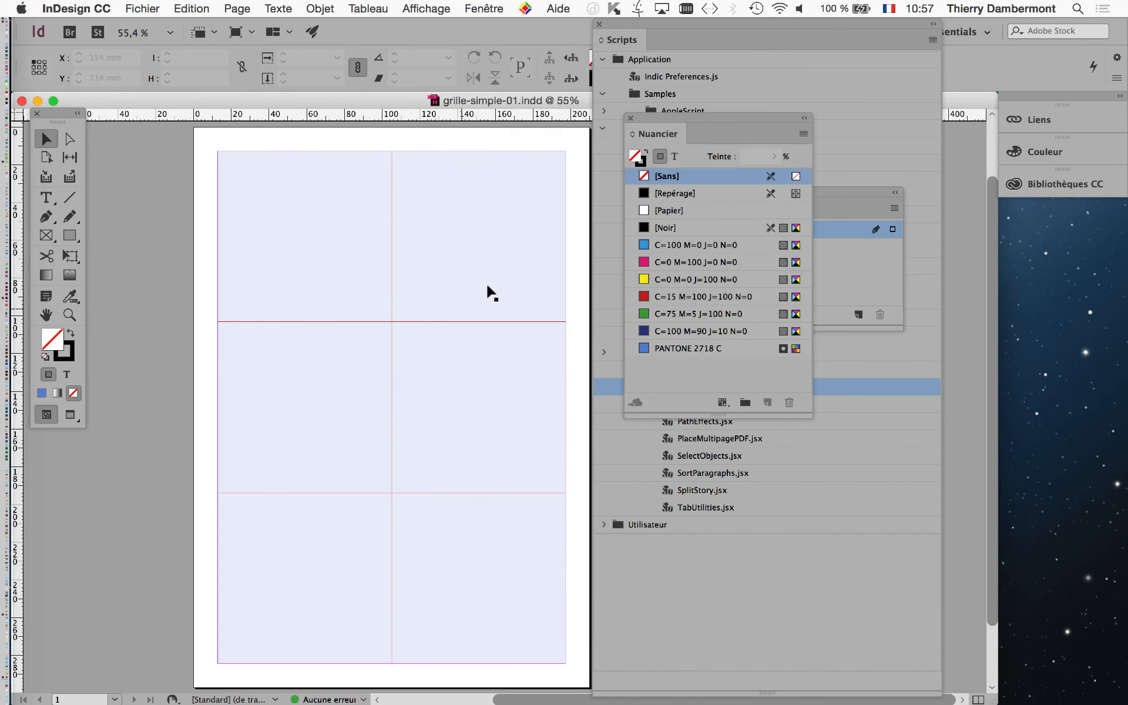